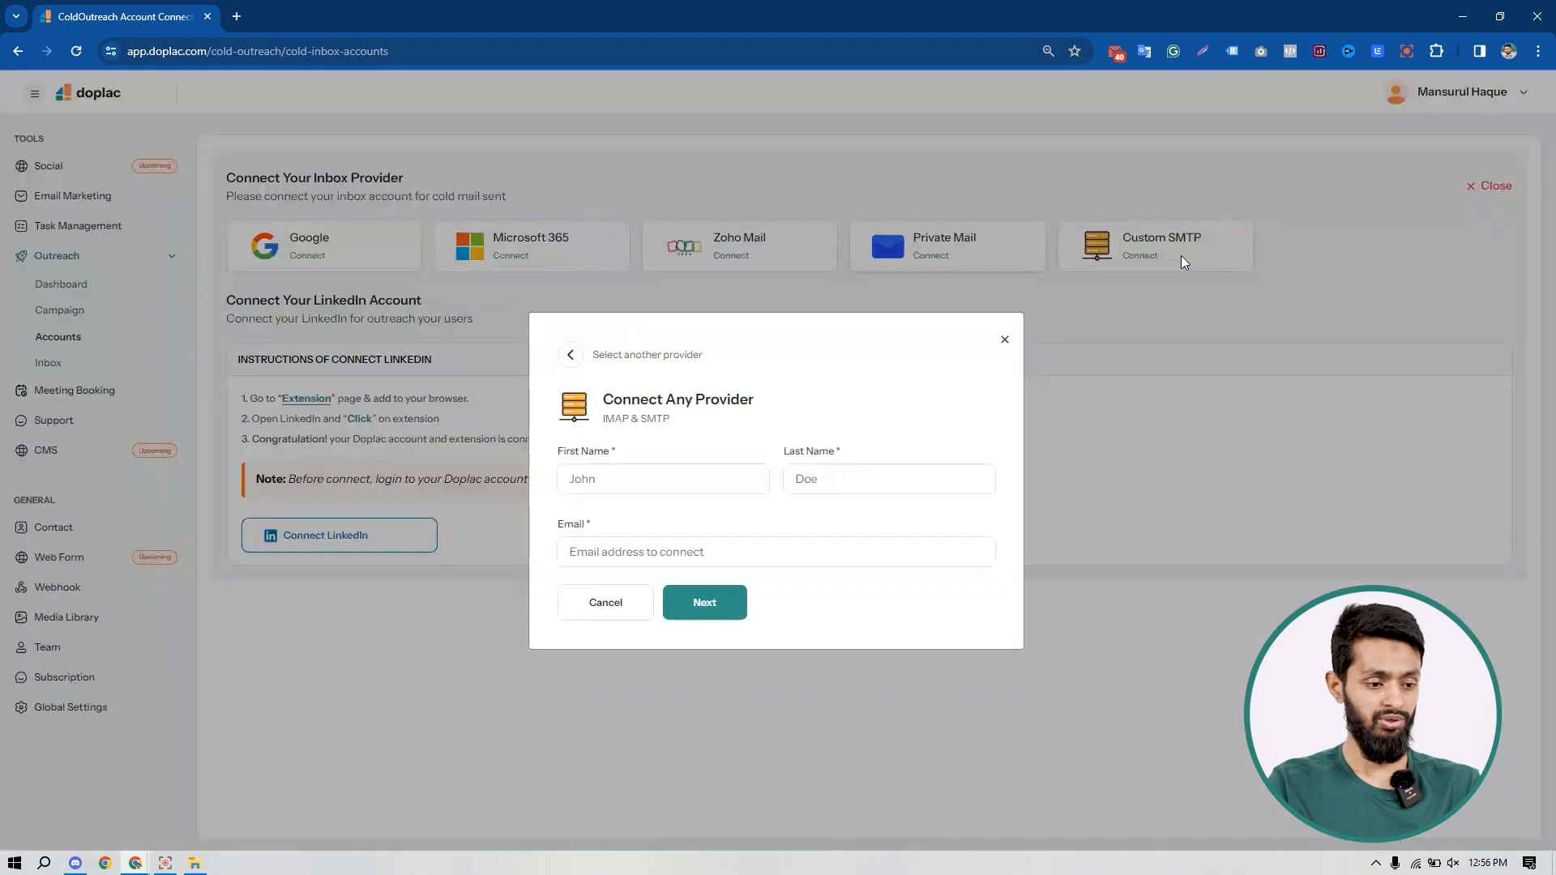
Step: Enter the sender's first name, last name and inbox email address, then continue to server settings
{"action": "left_click", "coordinate": [665, 478]}
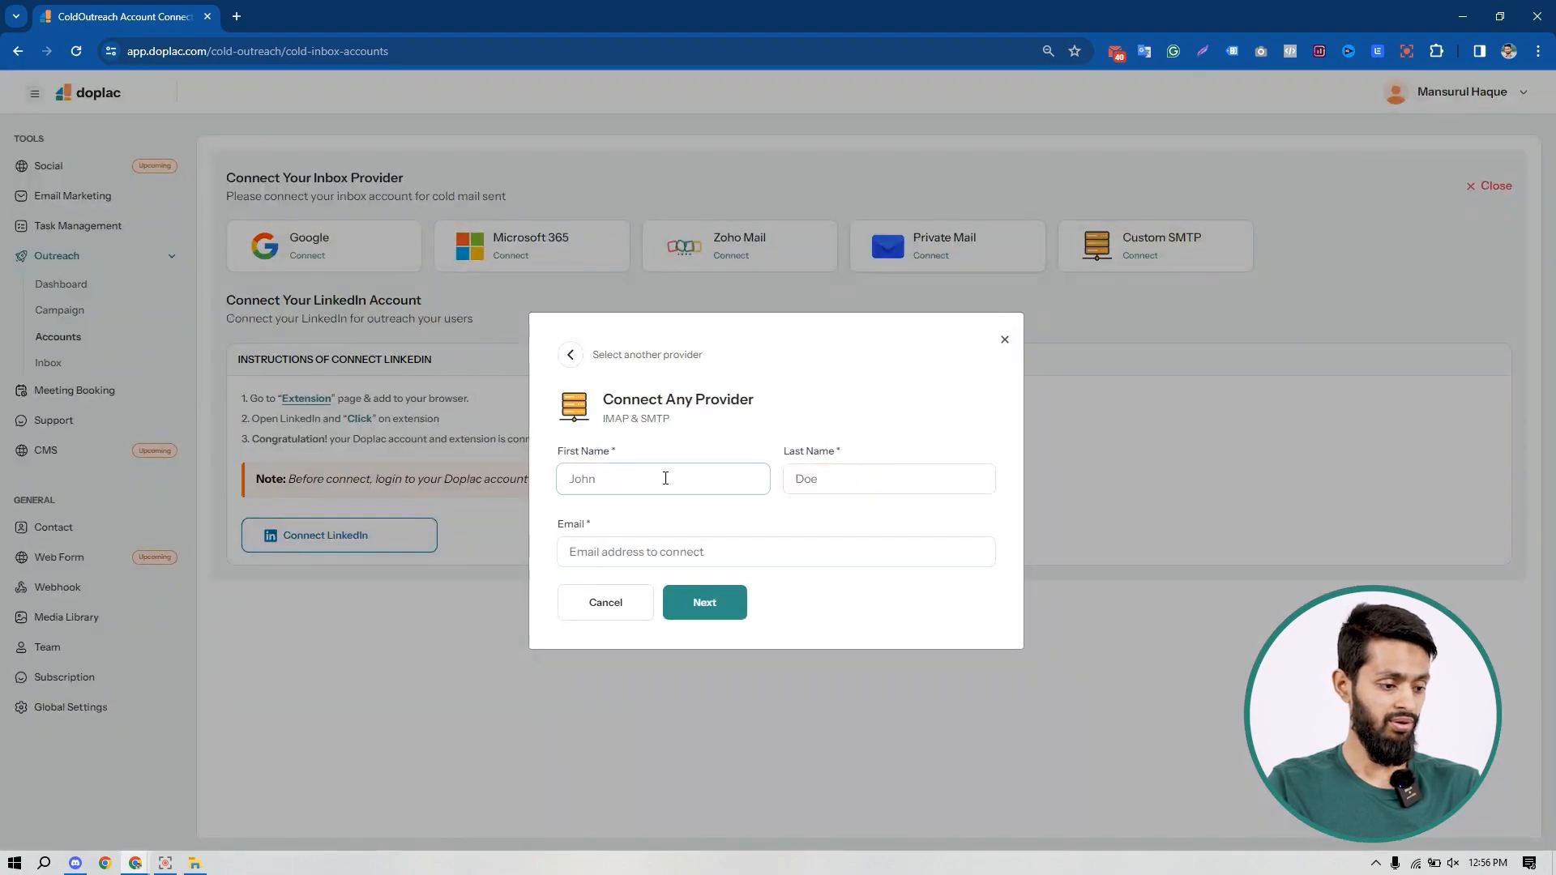
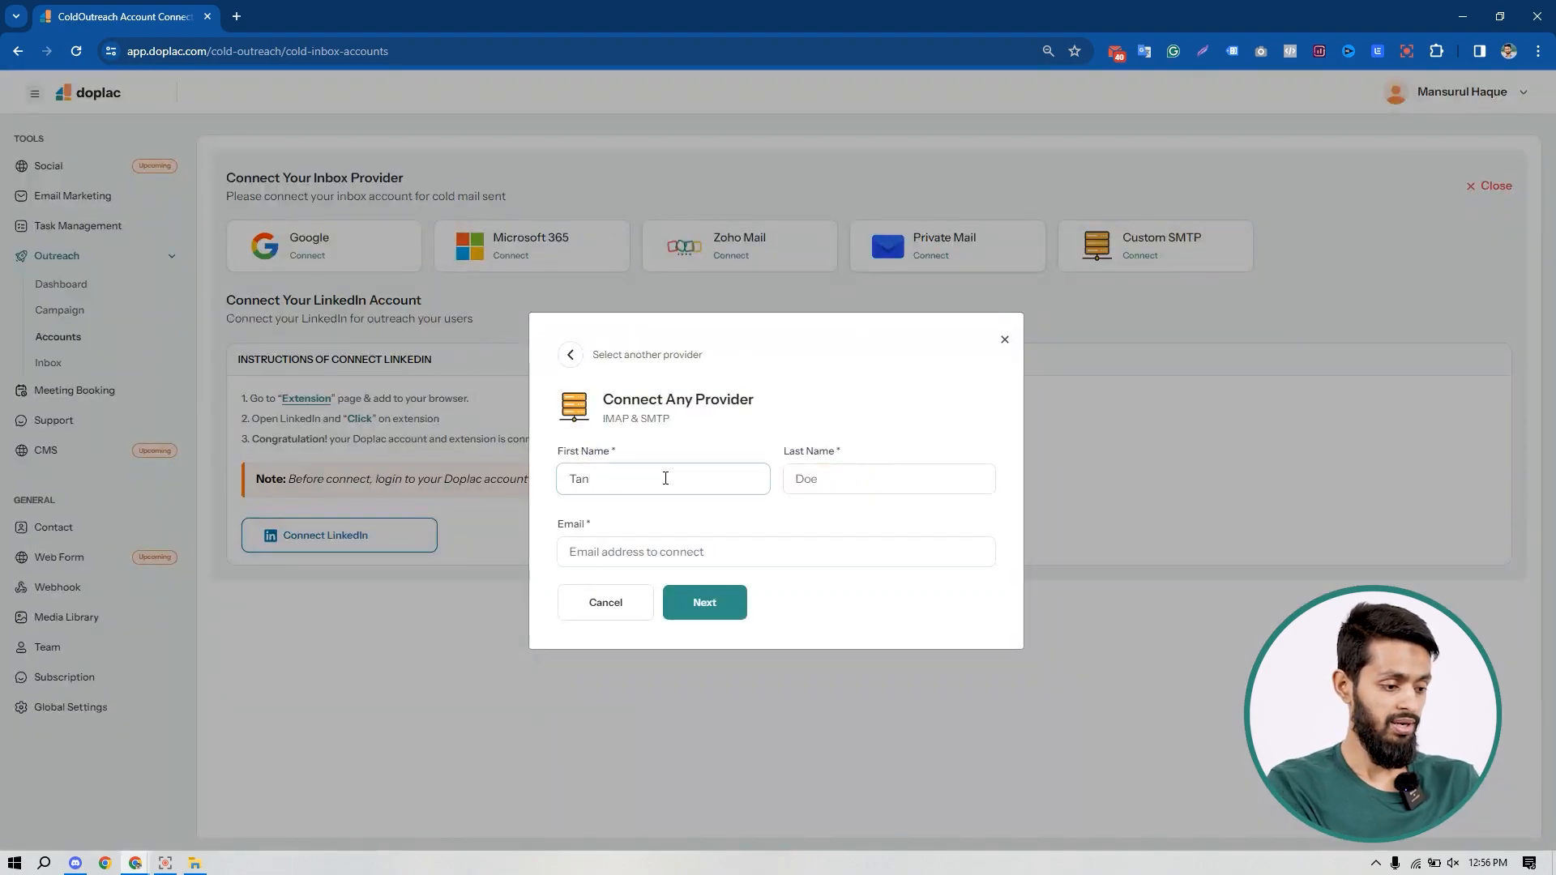
{"action": "key", "text": "Tab"}
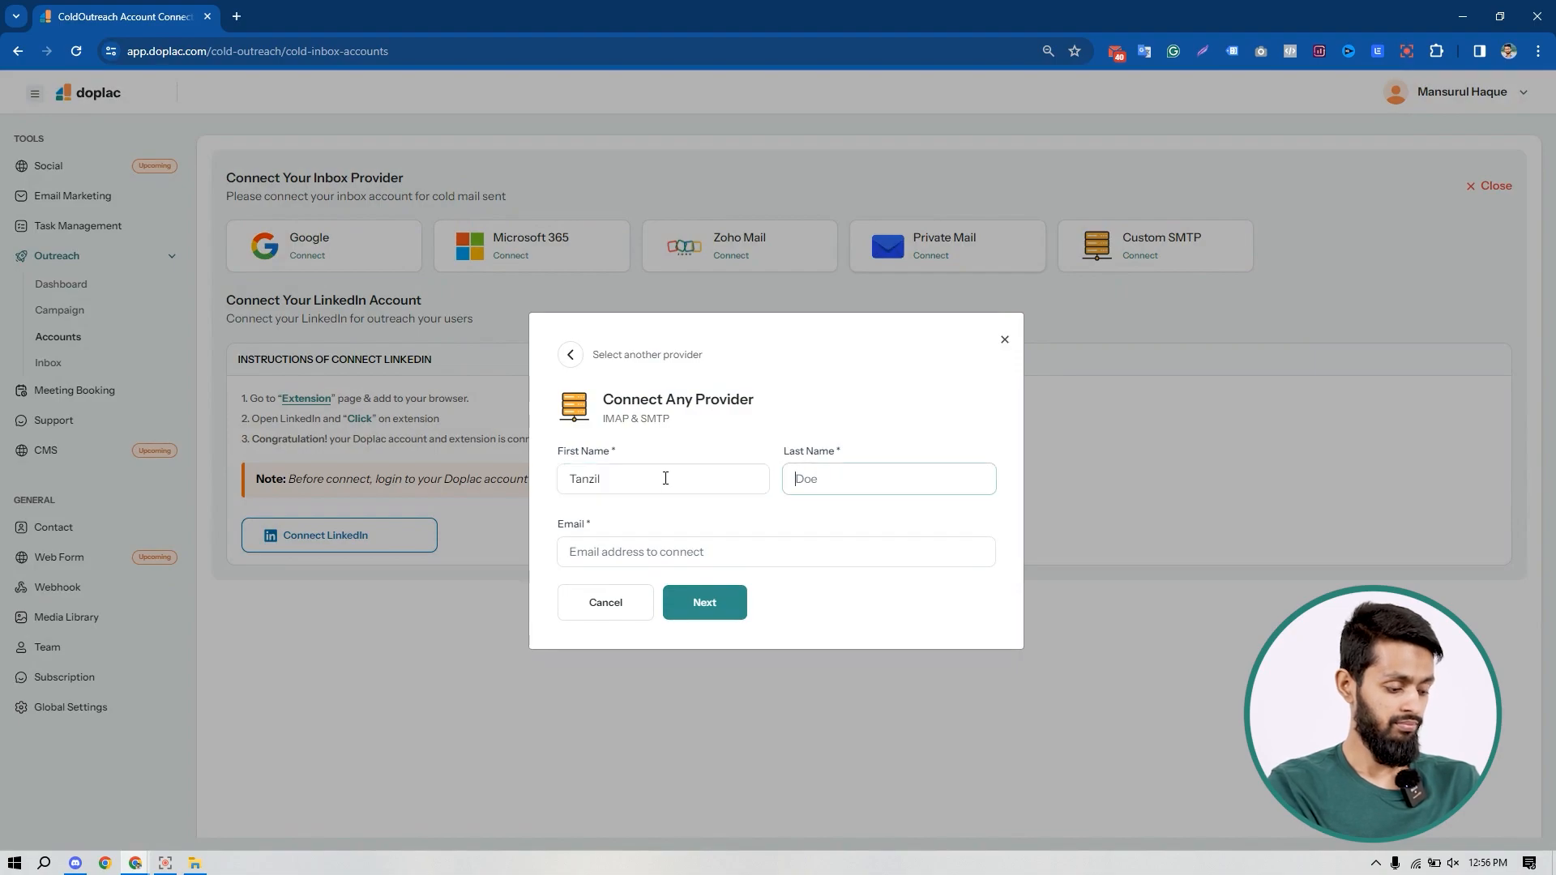
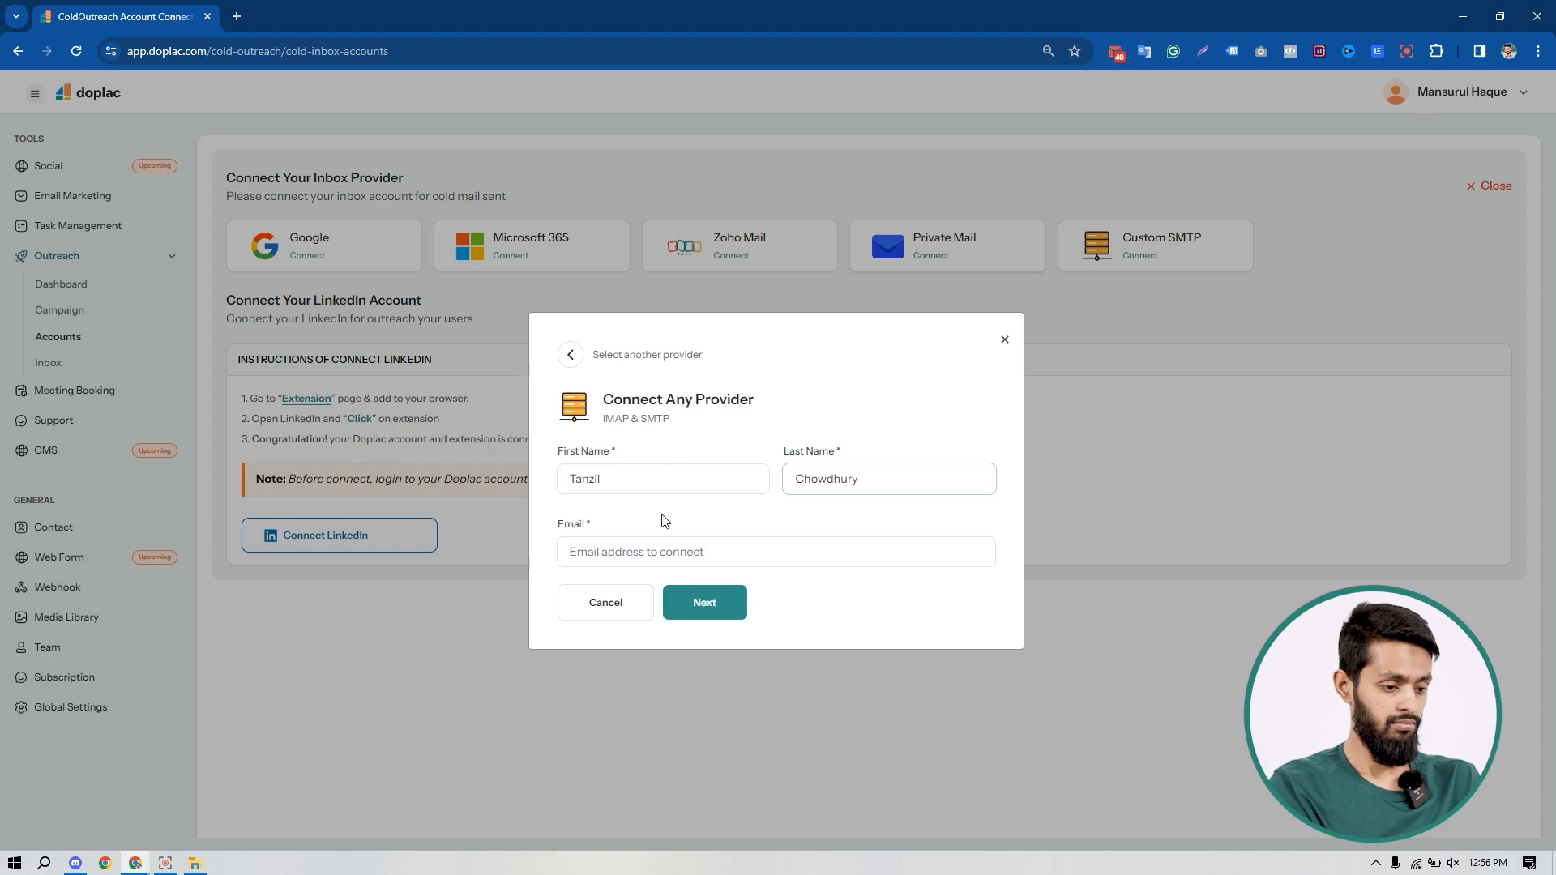
{"action": "left_click", "coordinate": [669, 560]}
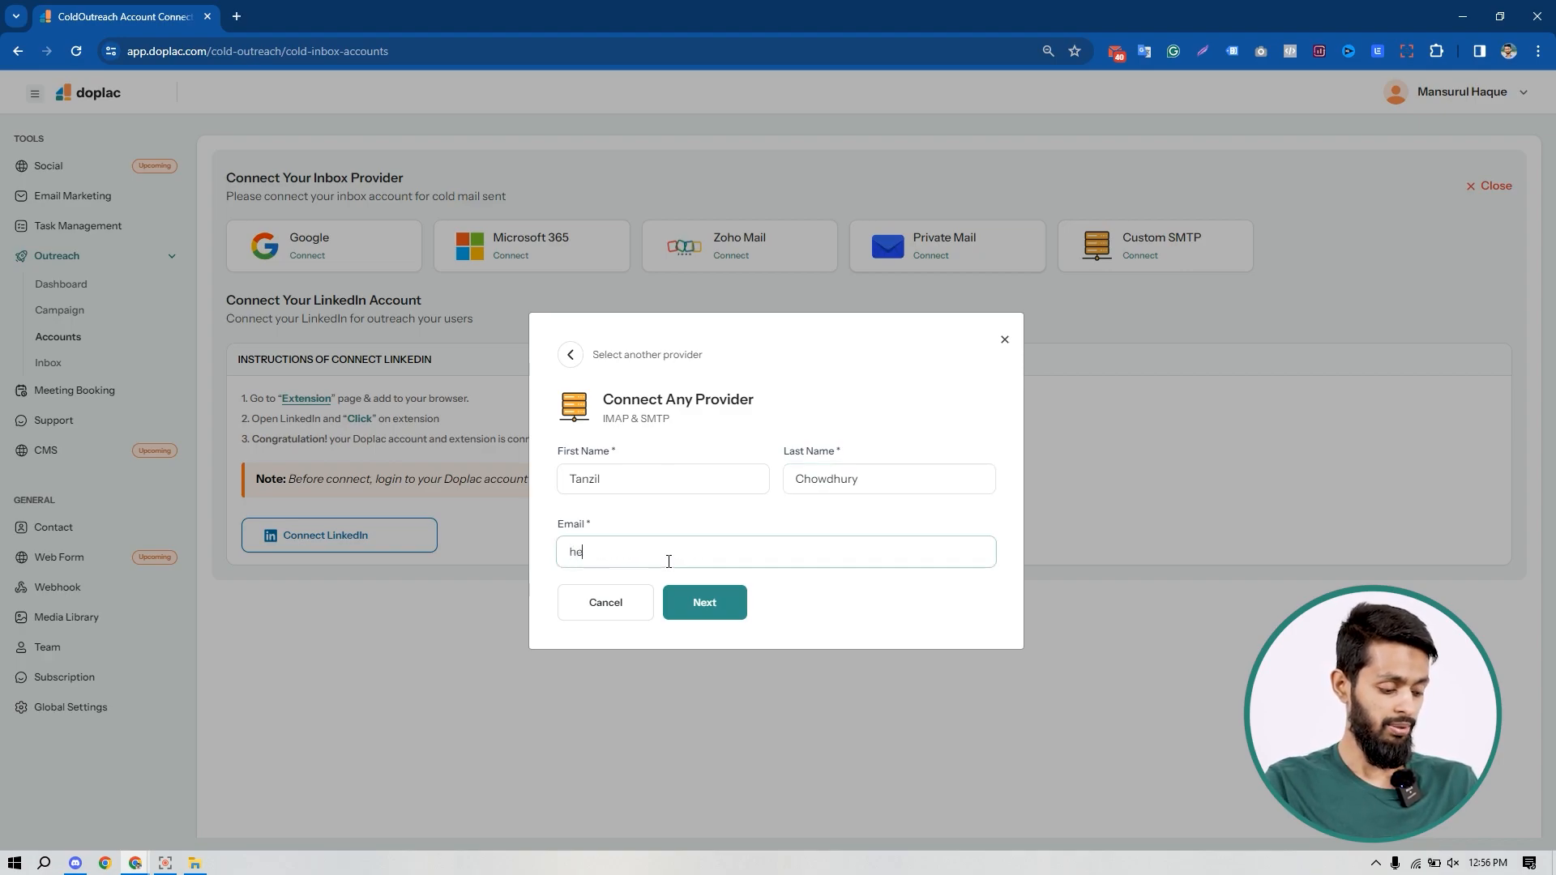
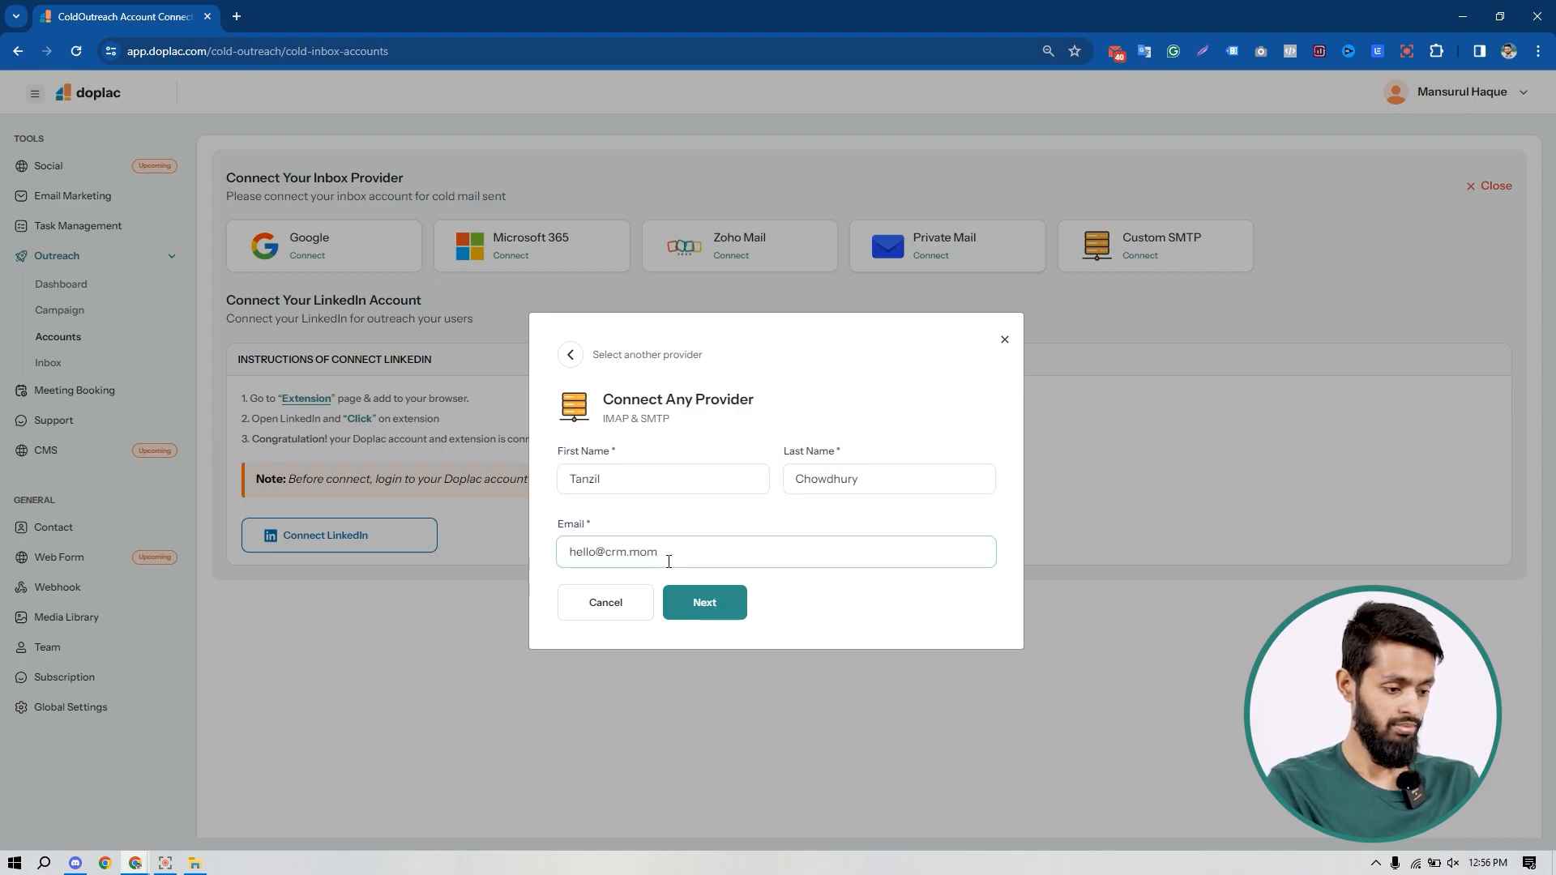
{"action": "left_click", "coordinate": [702, 602]}
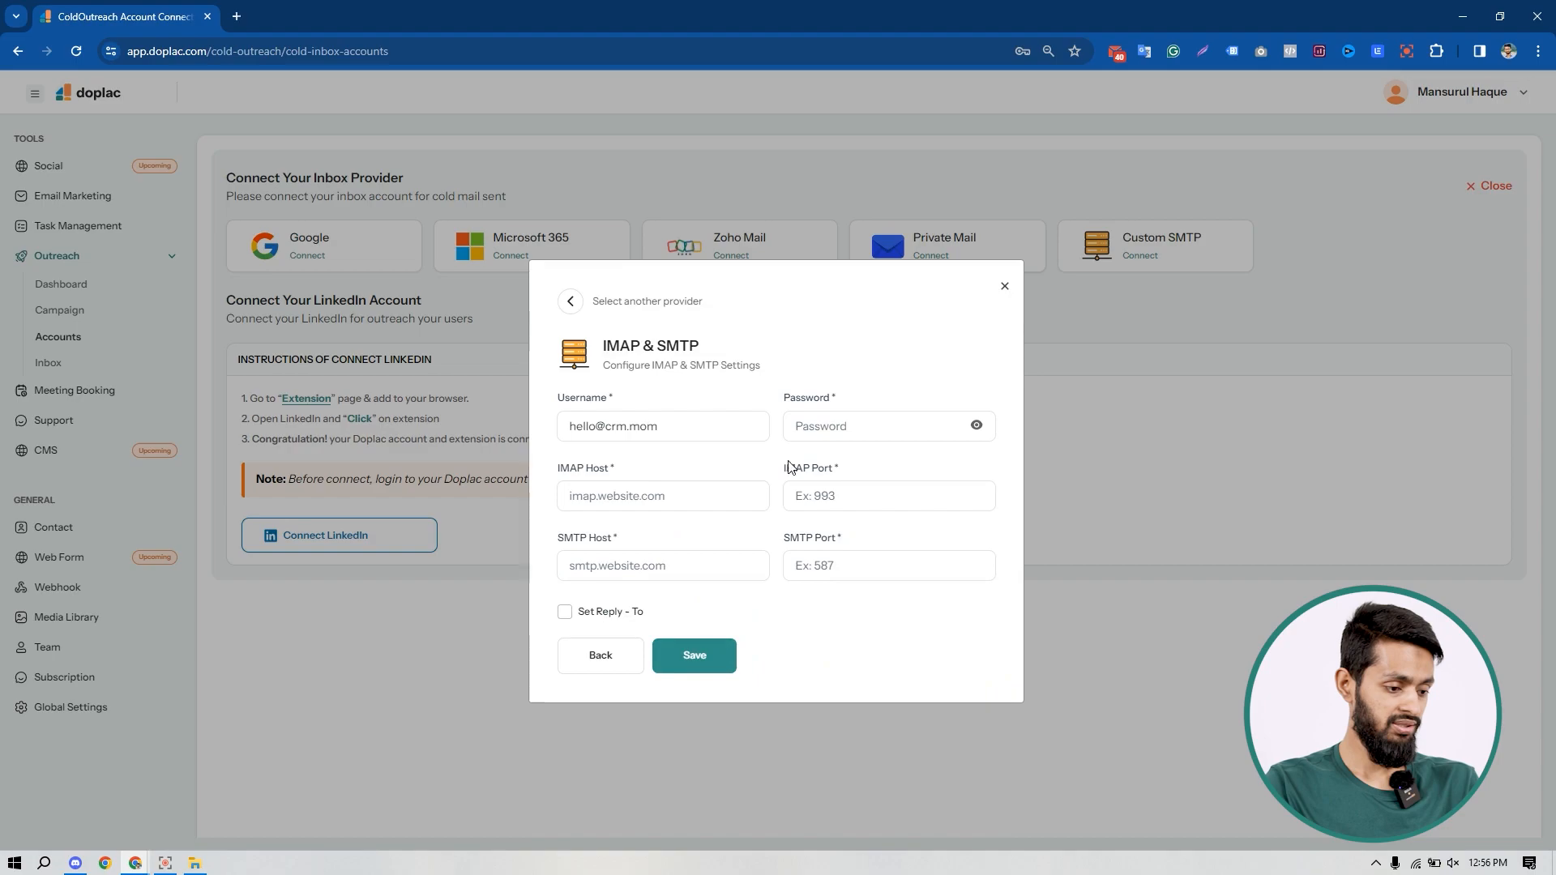
Step: Paste the inbox account's password into the IMAP & SMTP settings form
{"action": "left_click", "coordinate": [836, 431]}
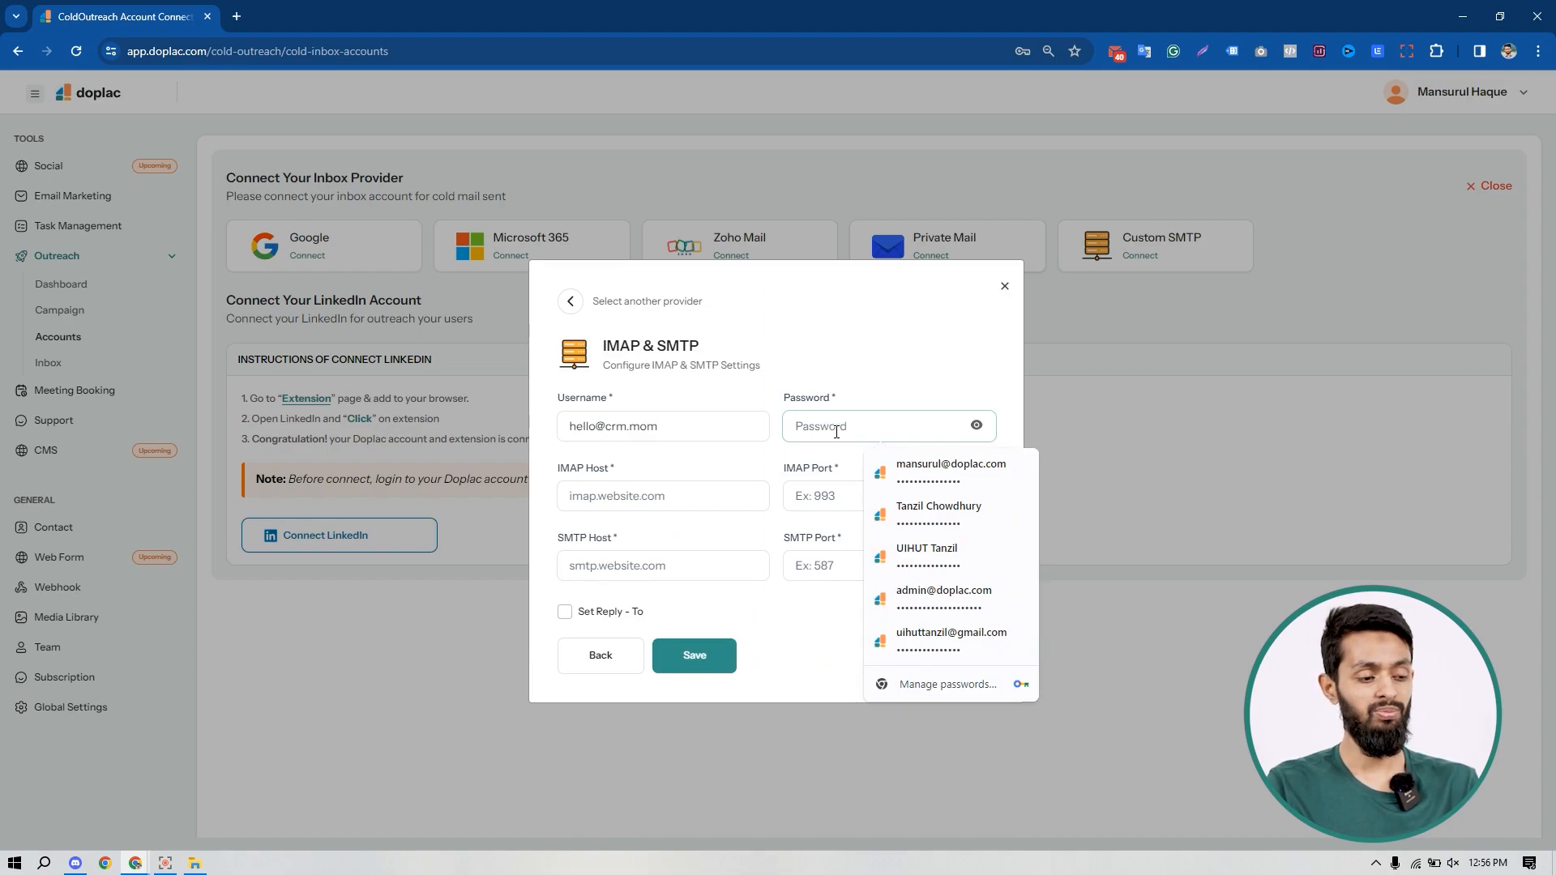
{"action": "left_click", "coordinate": [820, 428]}
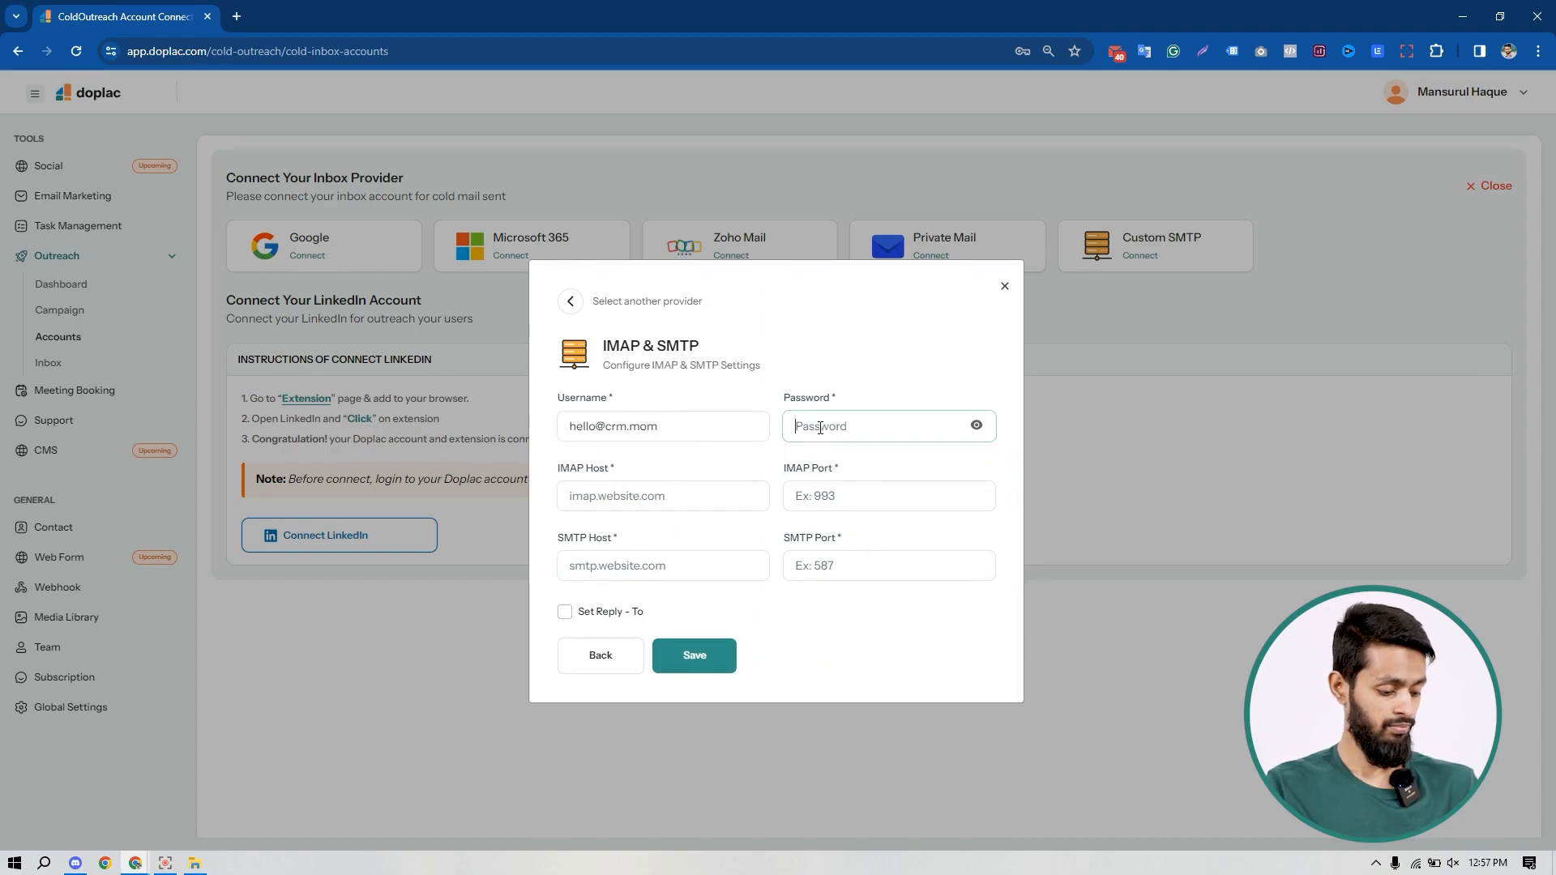
{"action": "key", "text": "ctrl+v"}
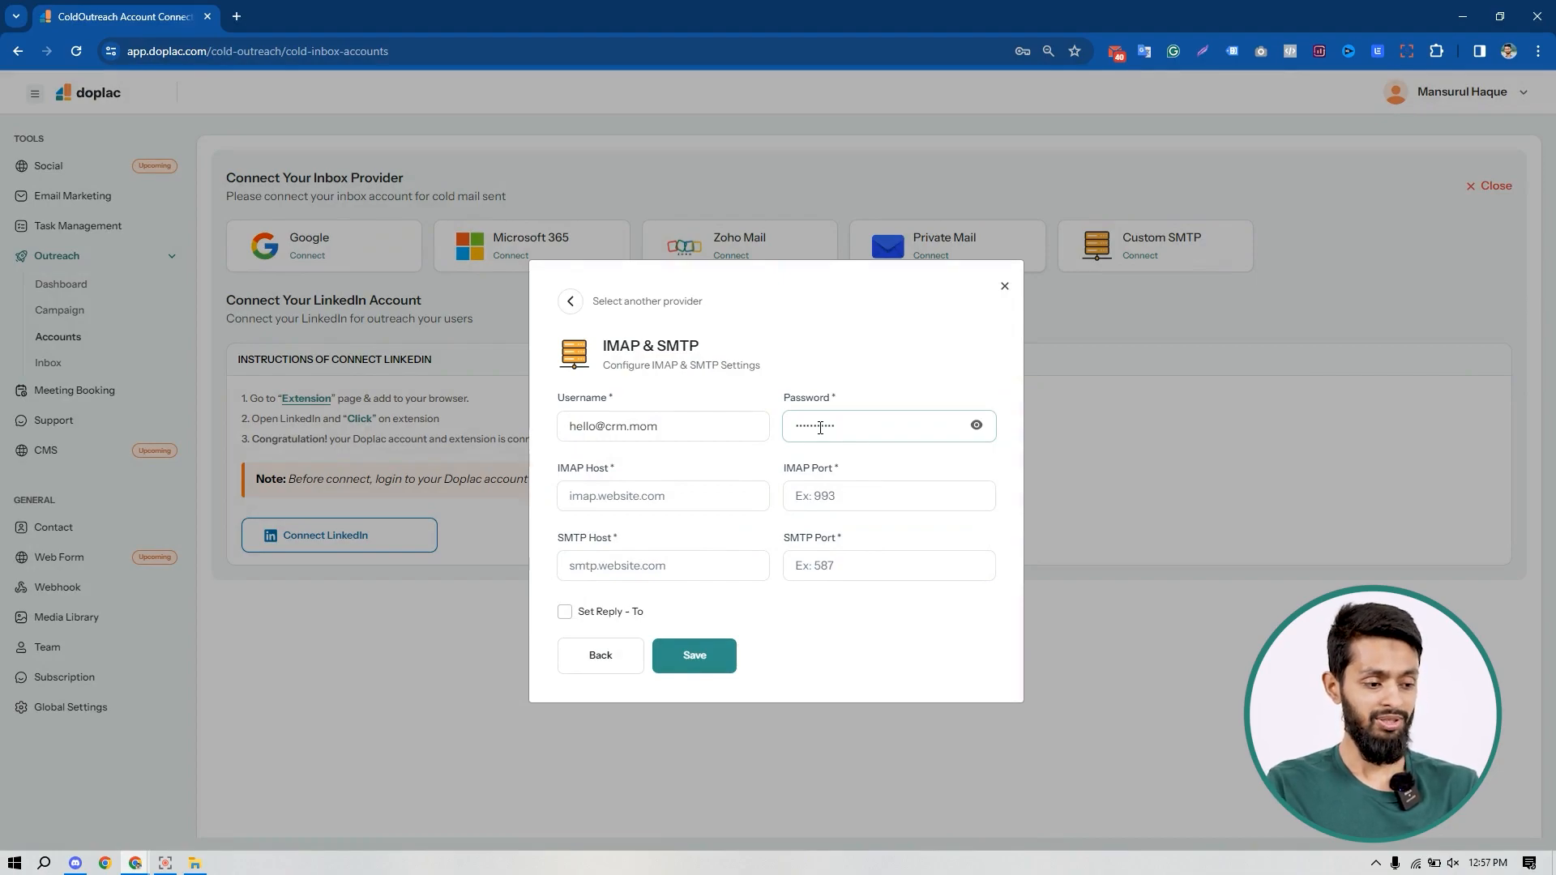
{"action": "left_click", "coordinate": [666, 490]}
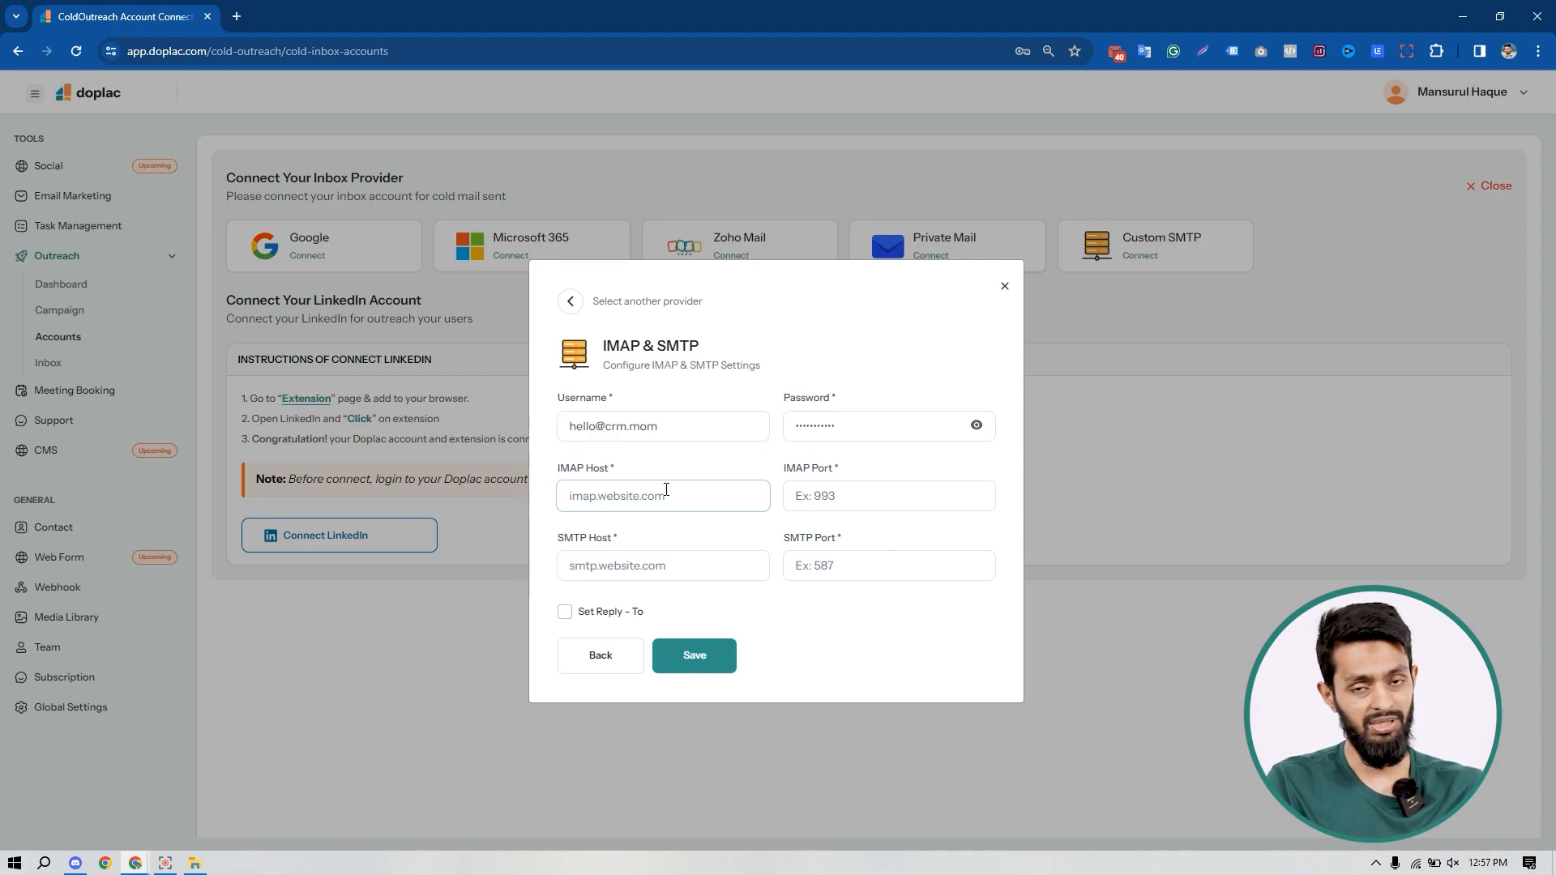
Step: Set both the IMAP host and SMTP host to mail.doplacmail.com
{"action": "left_click", "coordinate": [138, 865]}
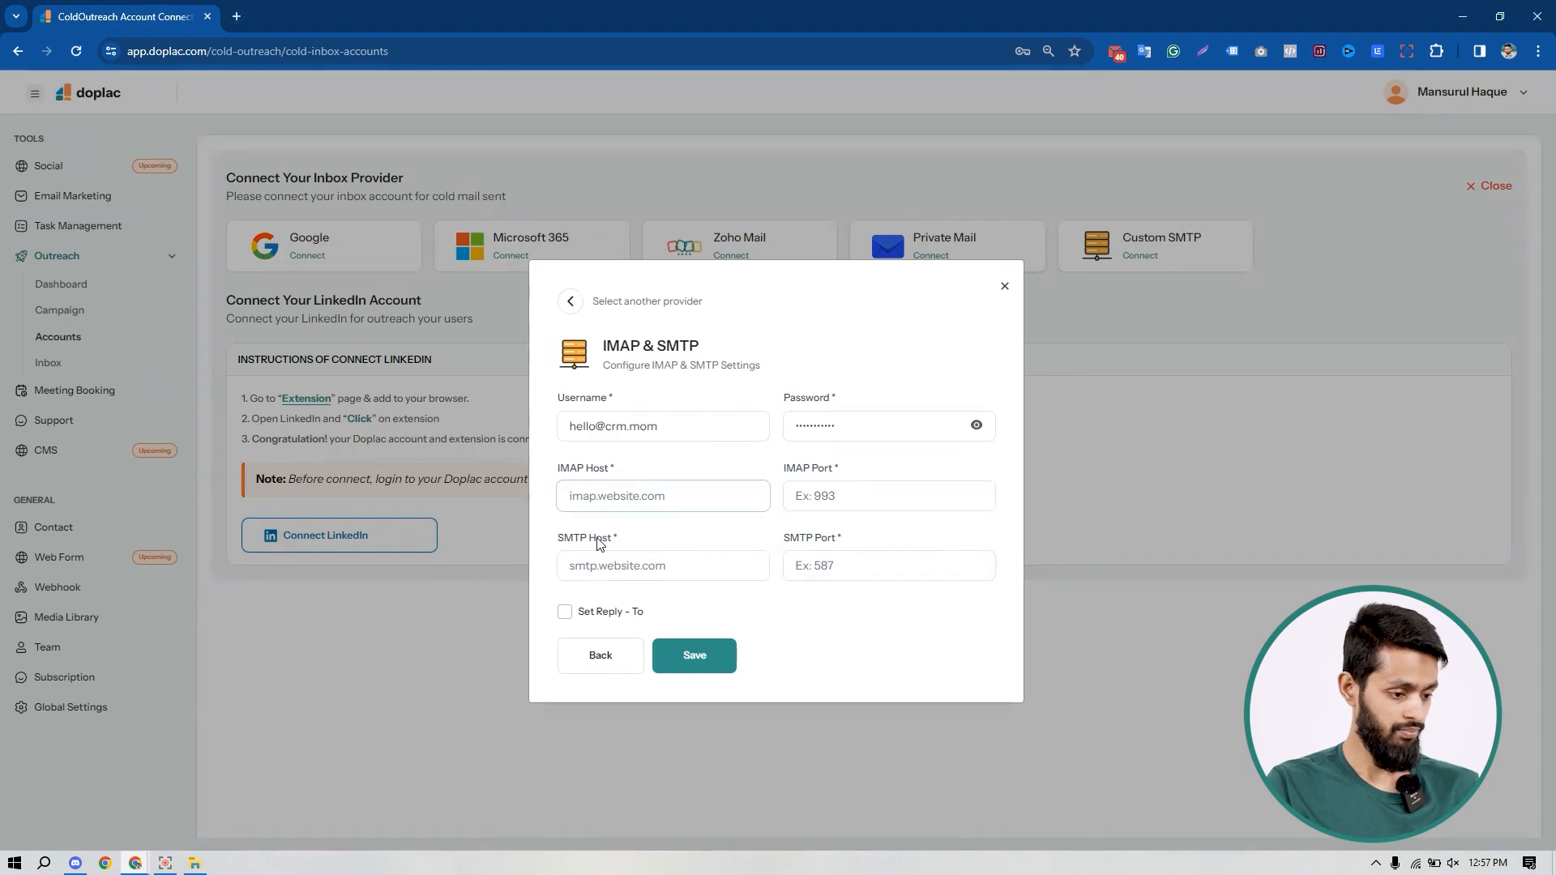
{"action": "type", "text": "mail.doplacmail.com"}
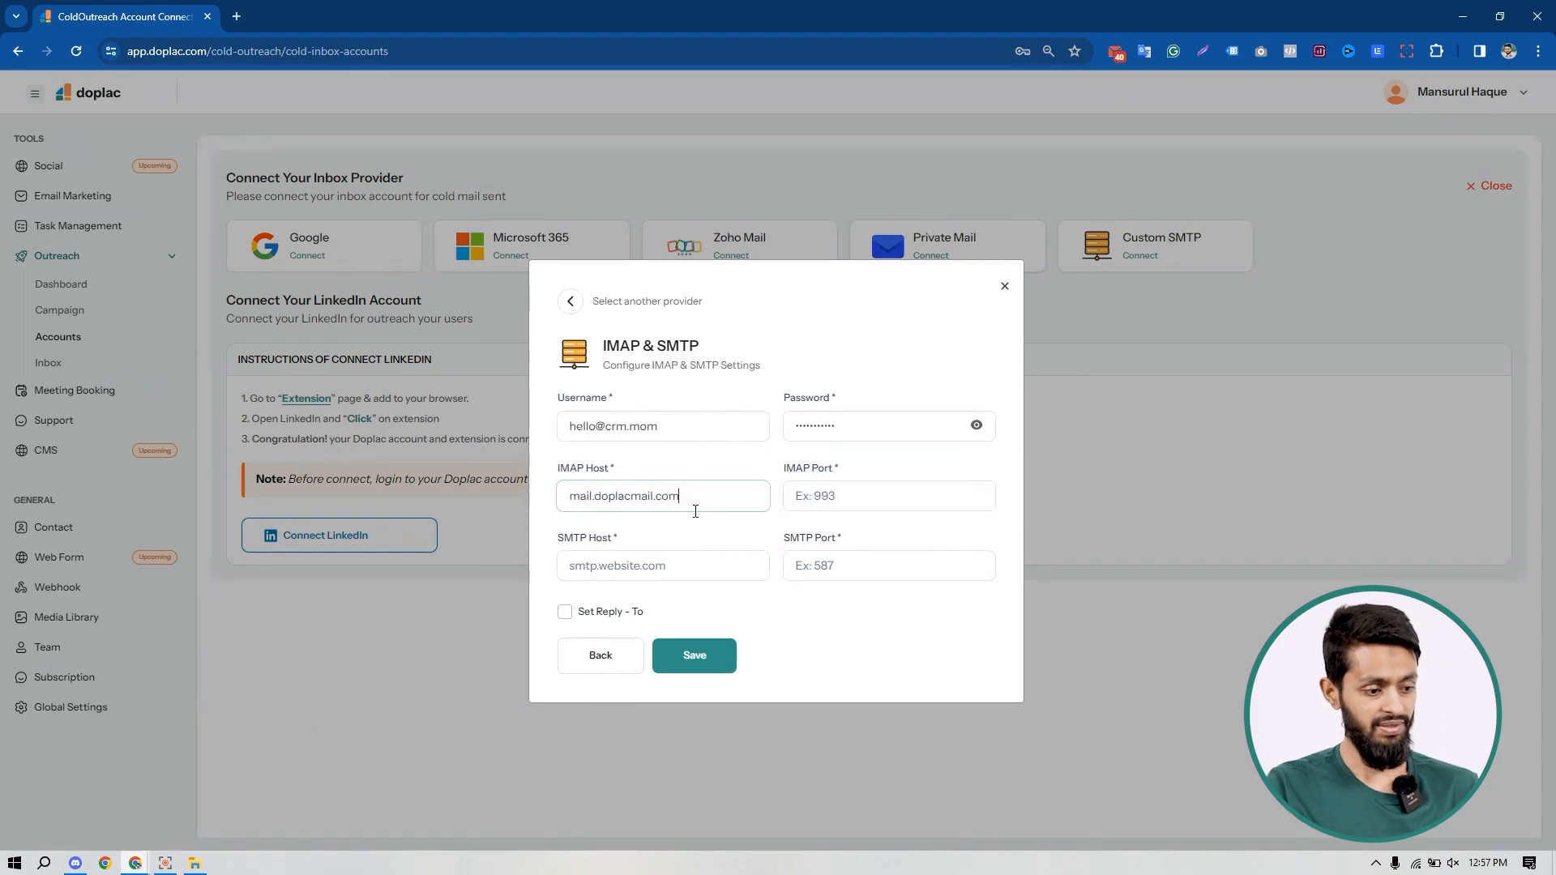
{"action": "left_click", "coordinate": [653, 572]}
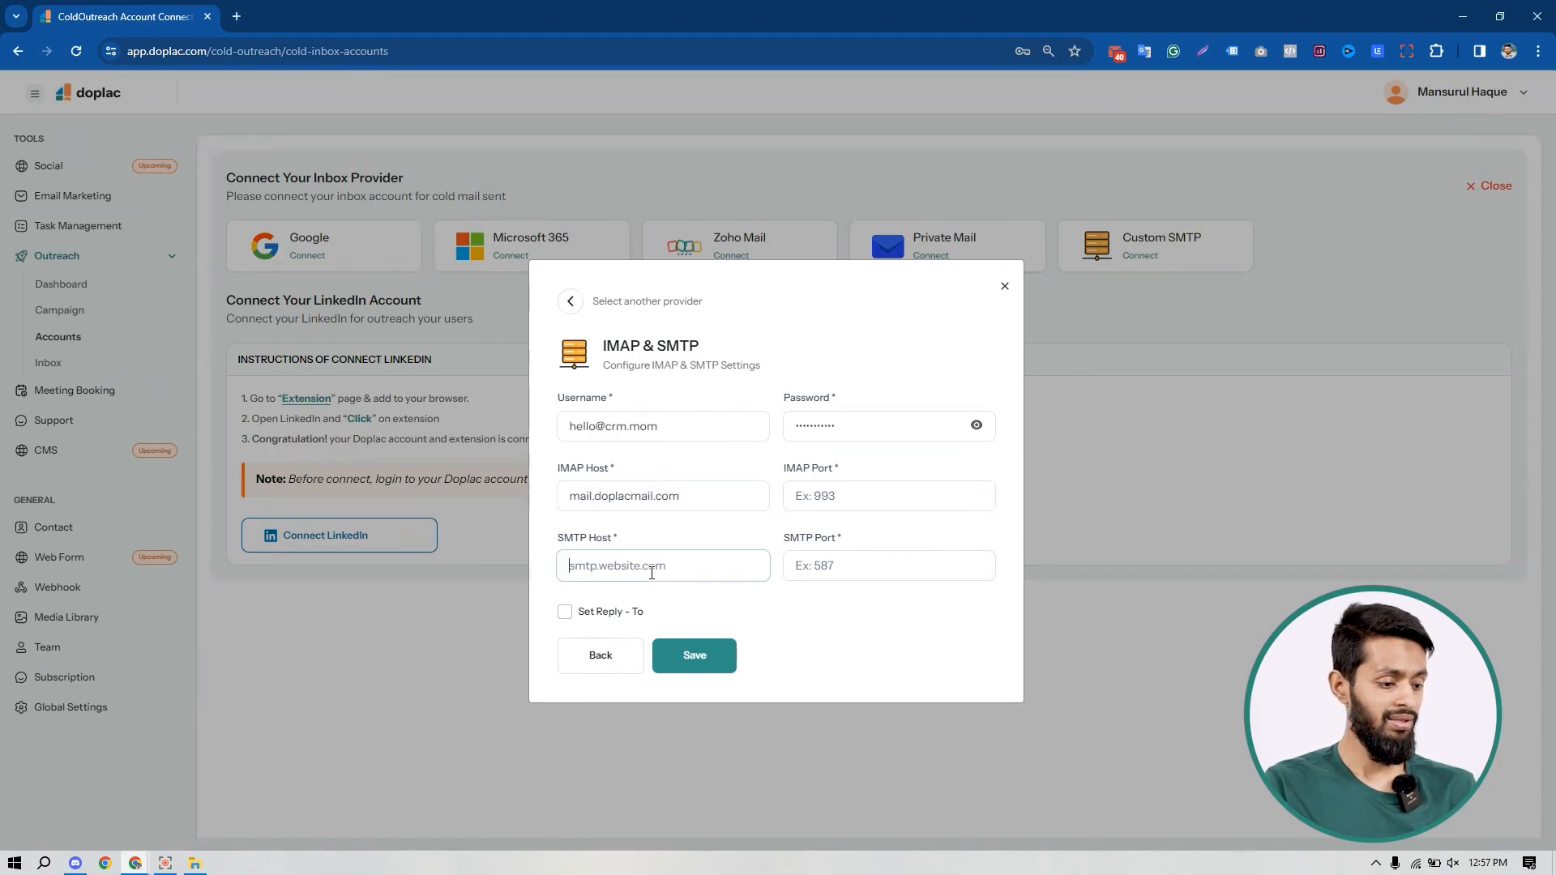
{"action": "type", "text": "mail.doplacmail.com"}
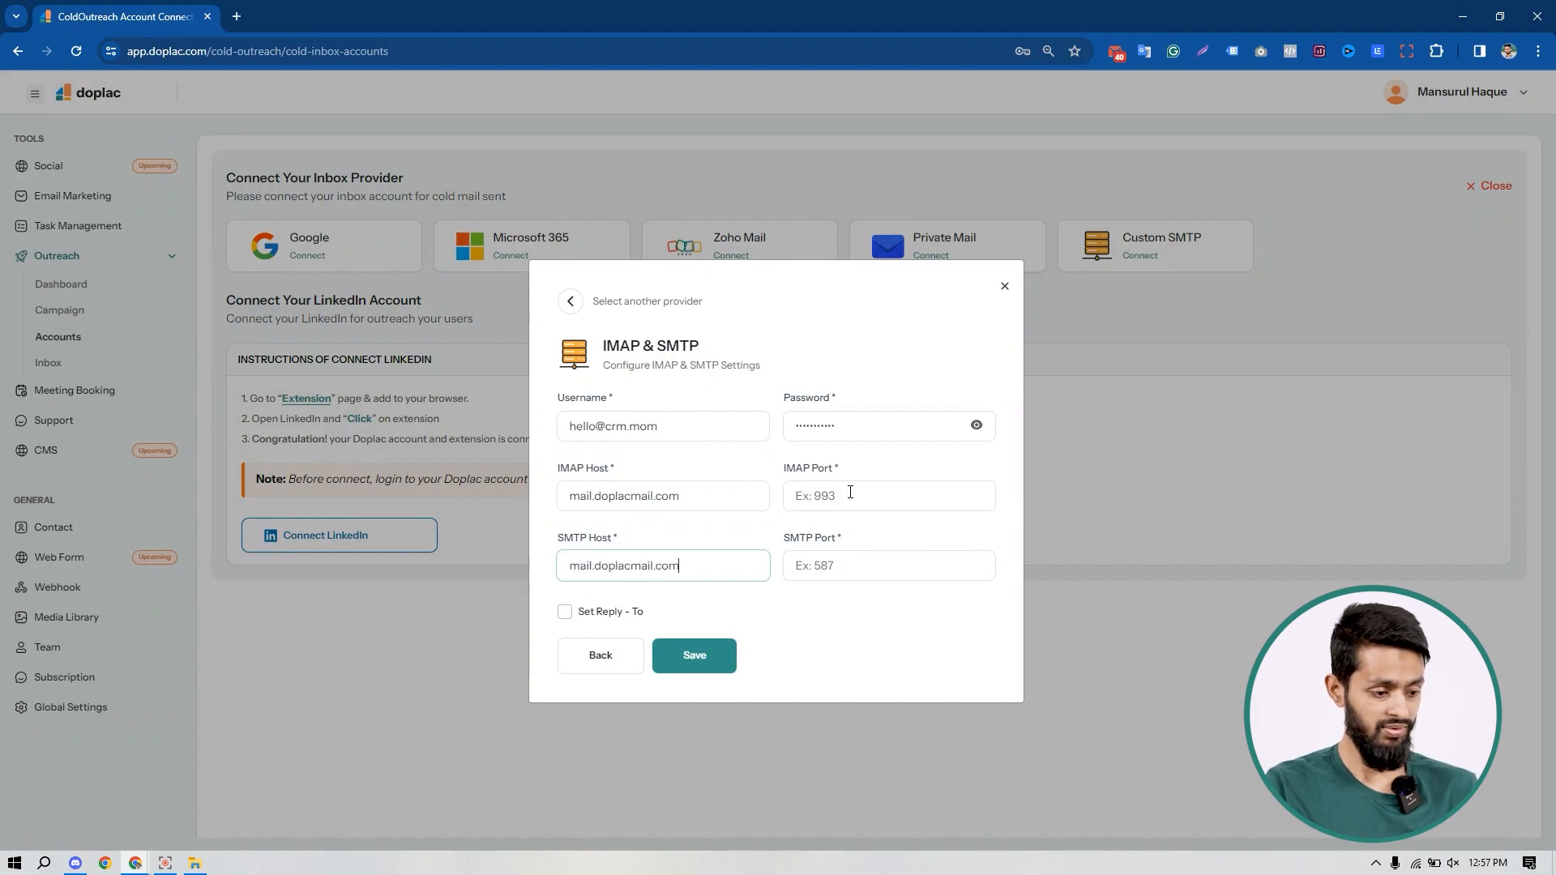
Step: Set the IMAP port to 993 and SMTP port to 587, then save the connection
{"action": "left_click", "coordinate": [850, 492]}
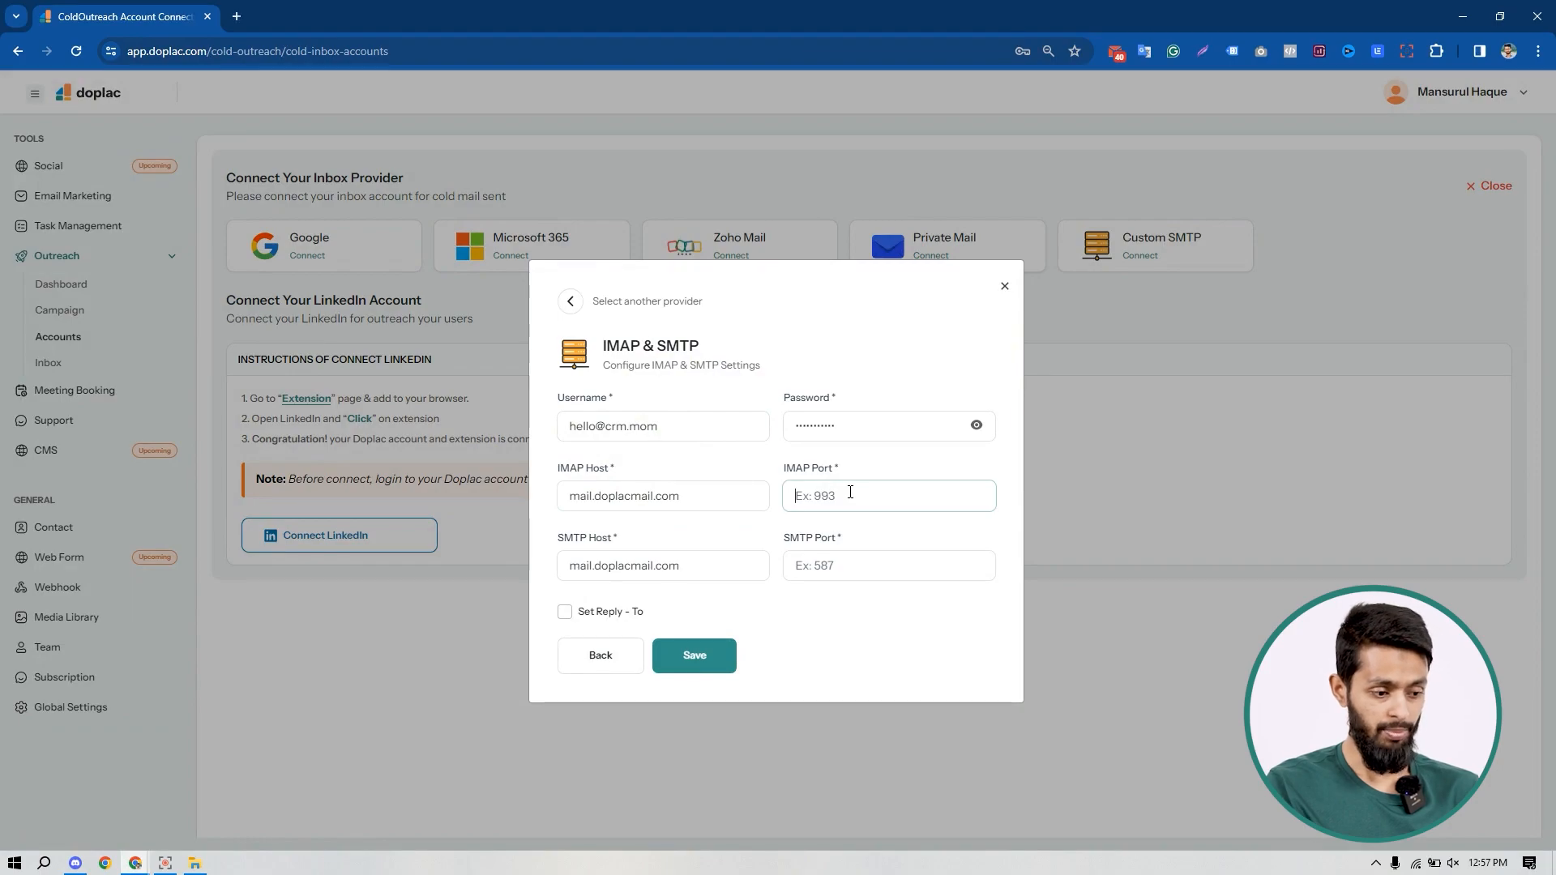
{"action": "type", "text": "993"}
{"action": "left_click", "coordinate": [838, 569]}
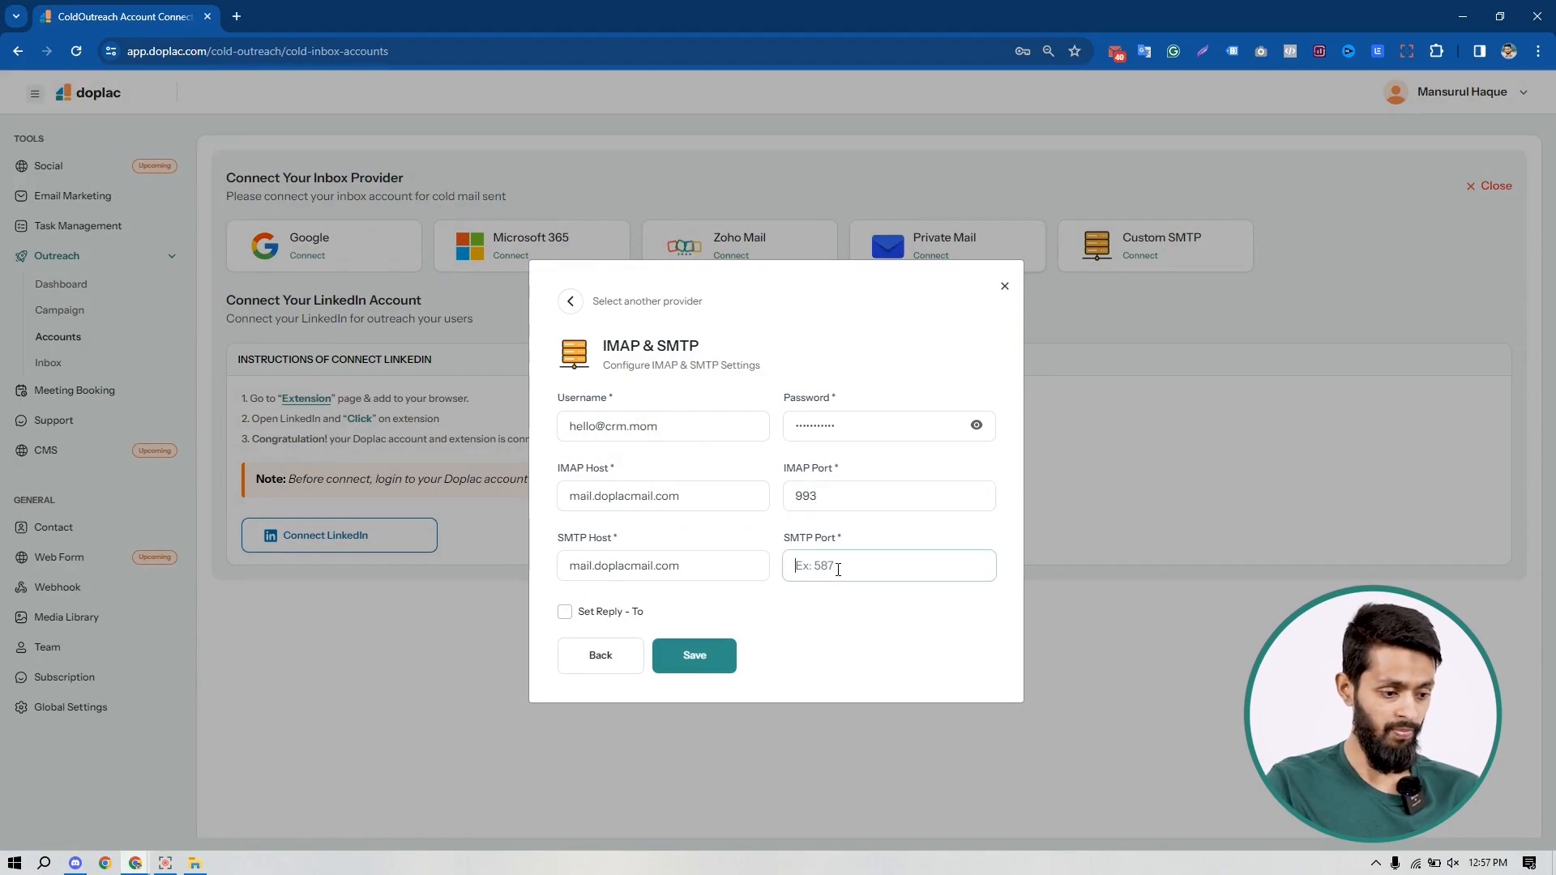
{"action": "type", "text": "587"}
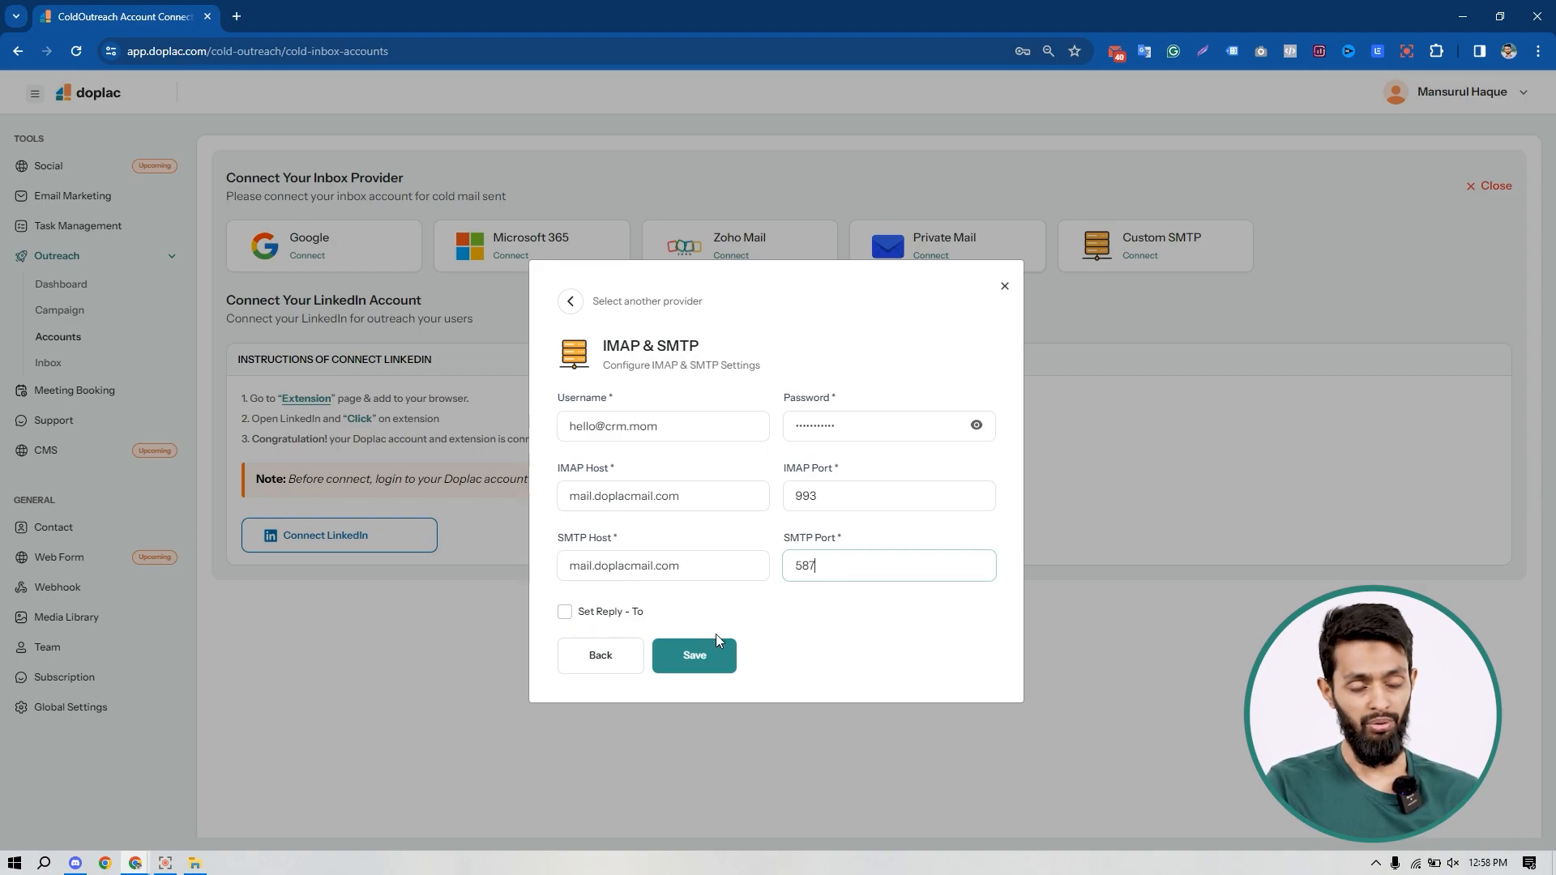
{"action": "left_click", "coordinate": [703, 655]}
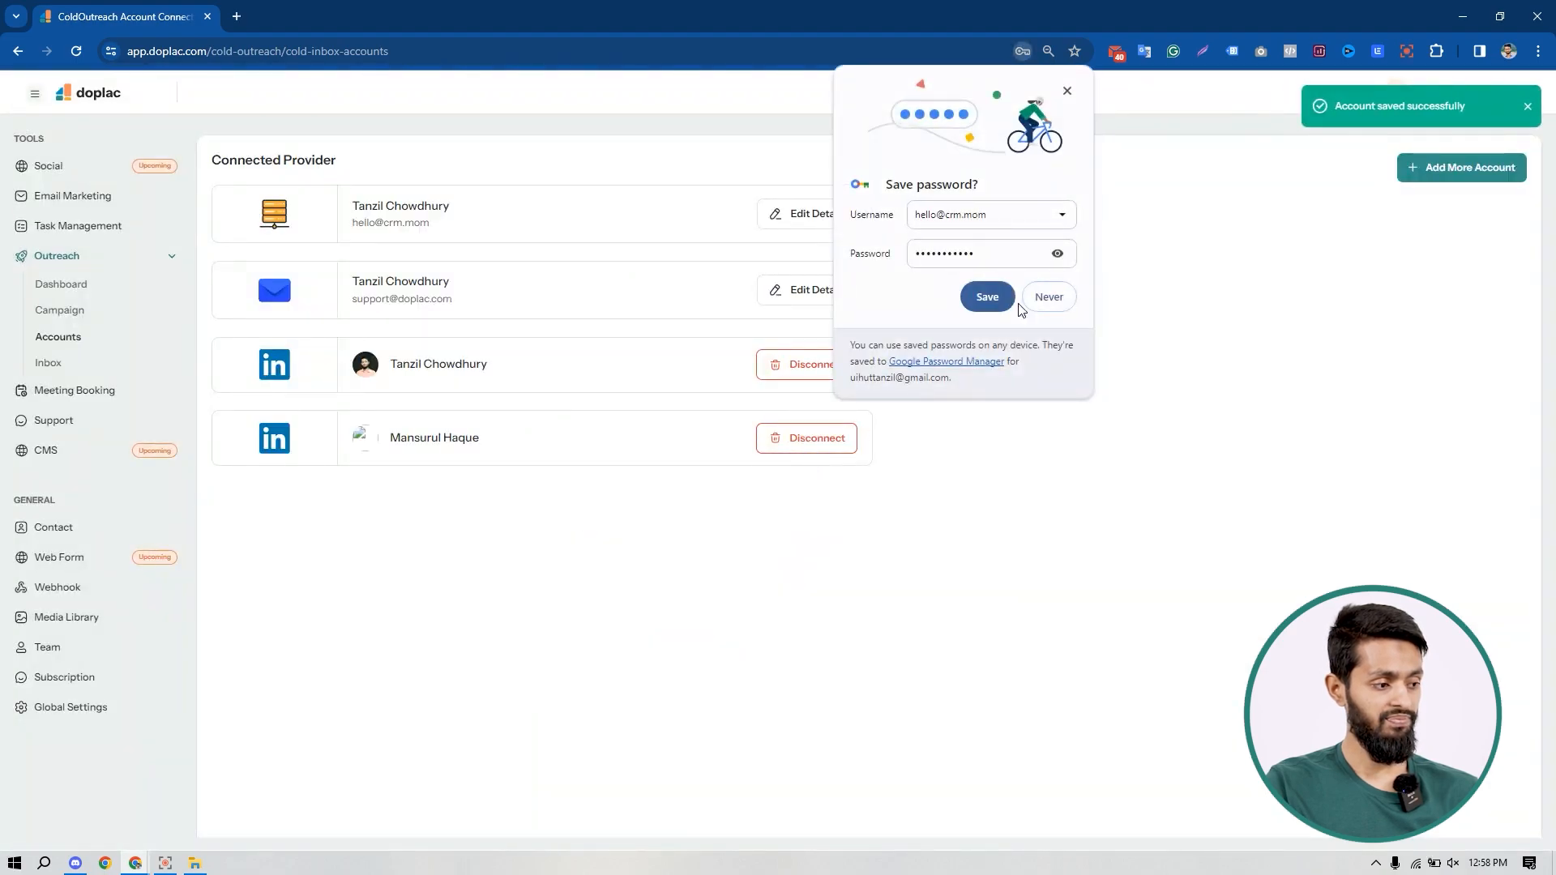
Step: Dismiss the browser's save-password prompt and open the new SMTP inbox's details page
{"action": "left_click", "coordinate": [1066, 91]}
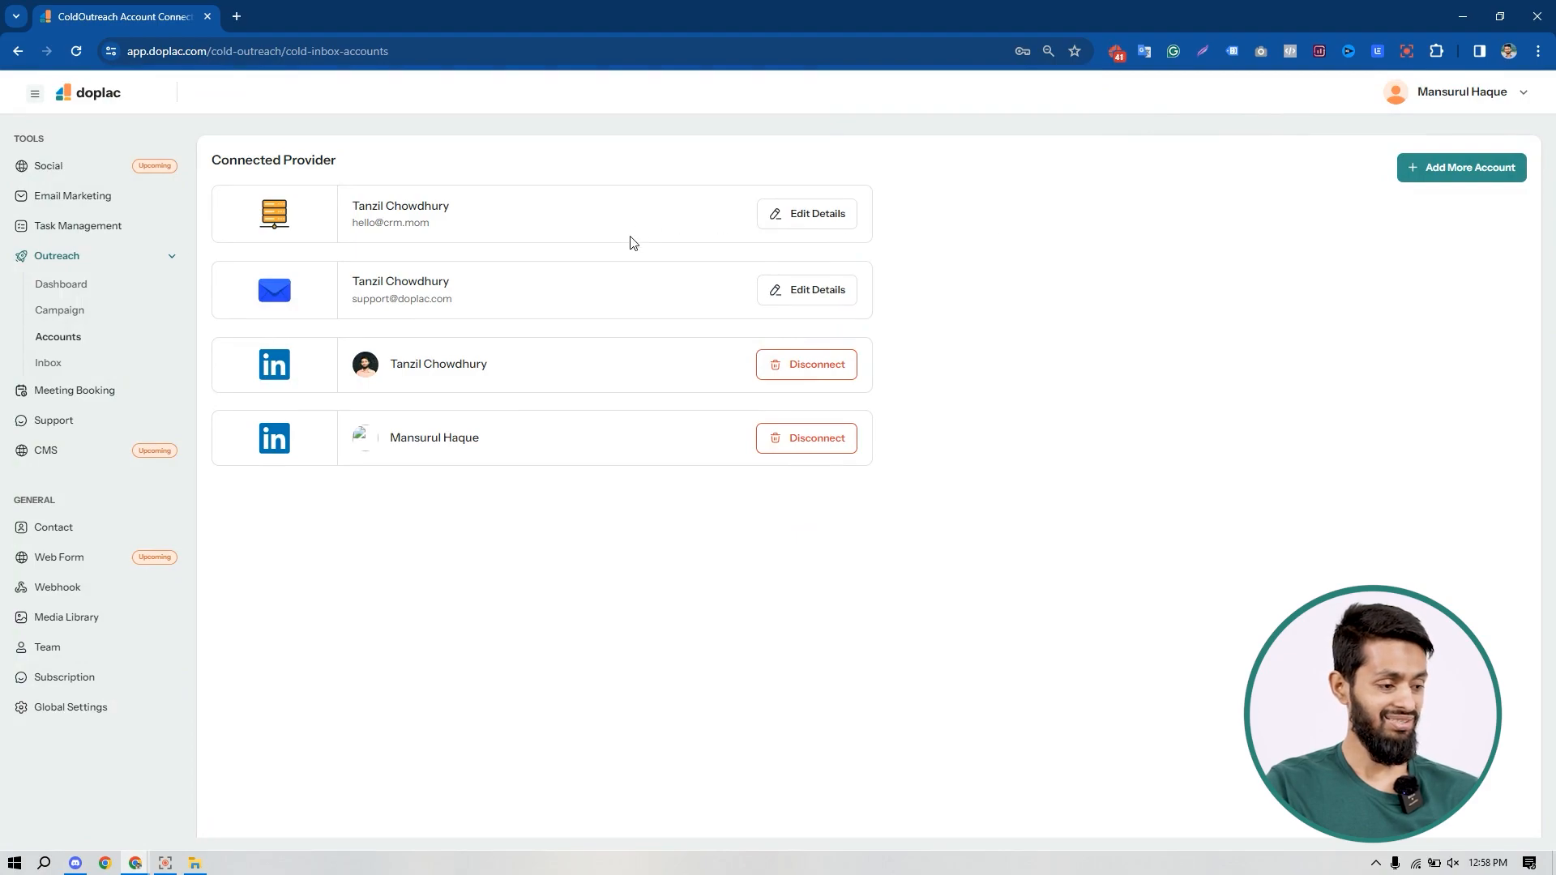
{"action": "left_click", "coordinate": [806, 218]}
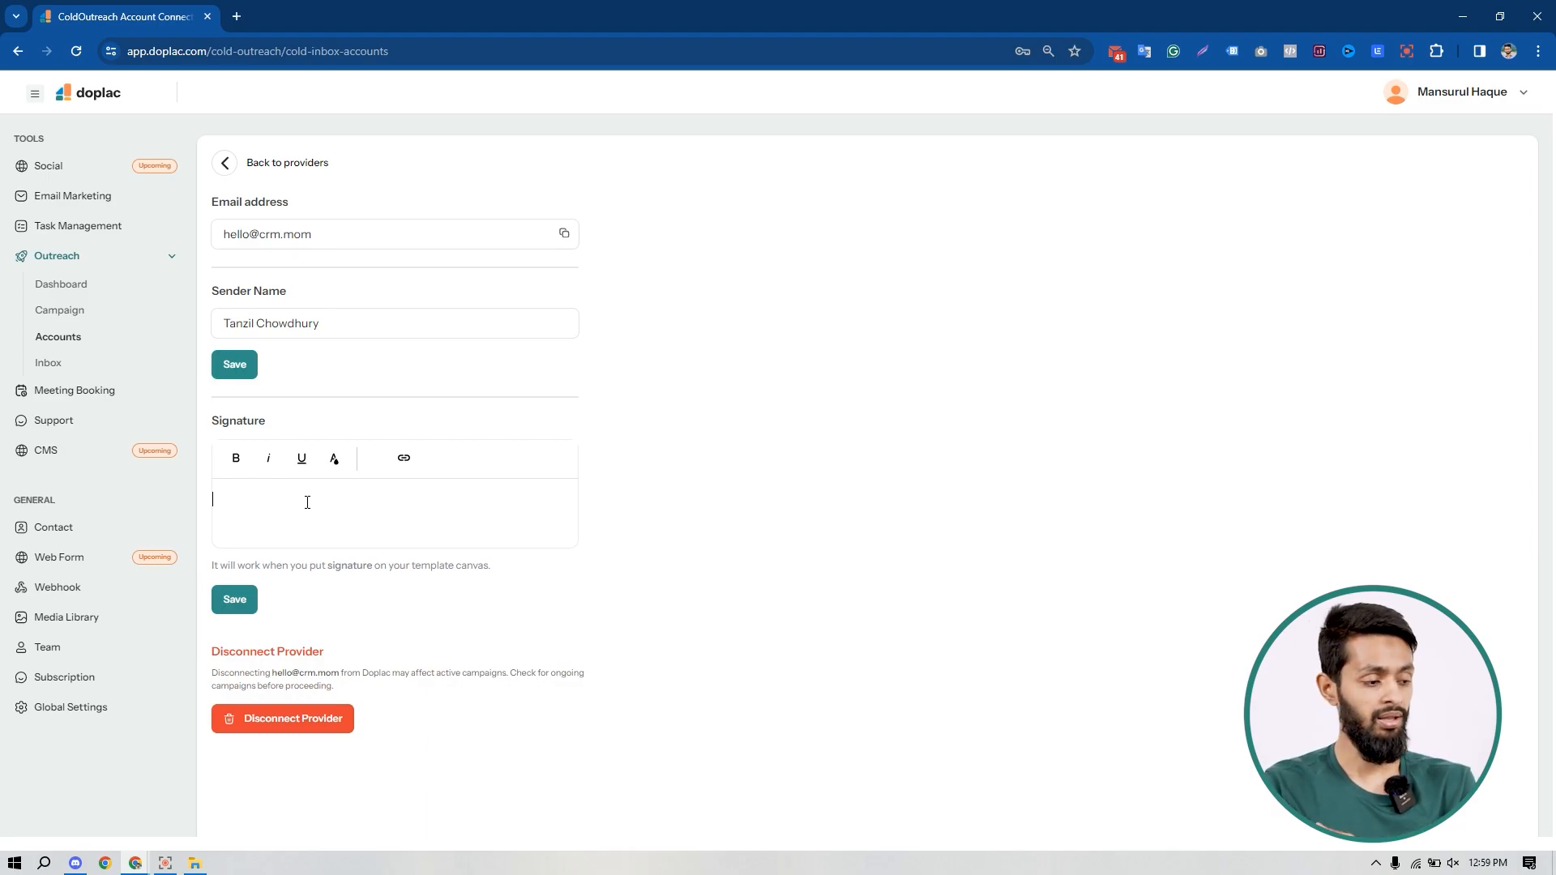
Step: Scroll down the inbox's edit-details page and choose Disconnect Provider
{"action": "scroll", "coordinate": [307, 502], "scroll_direction": "down", "scroll_amount": 1}
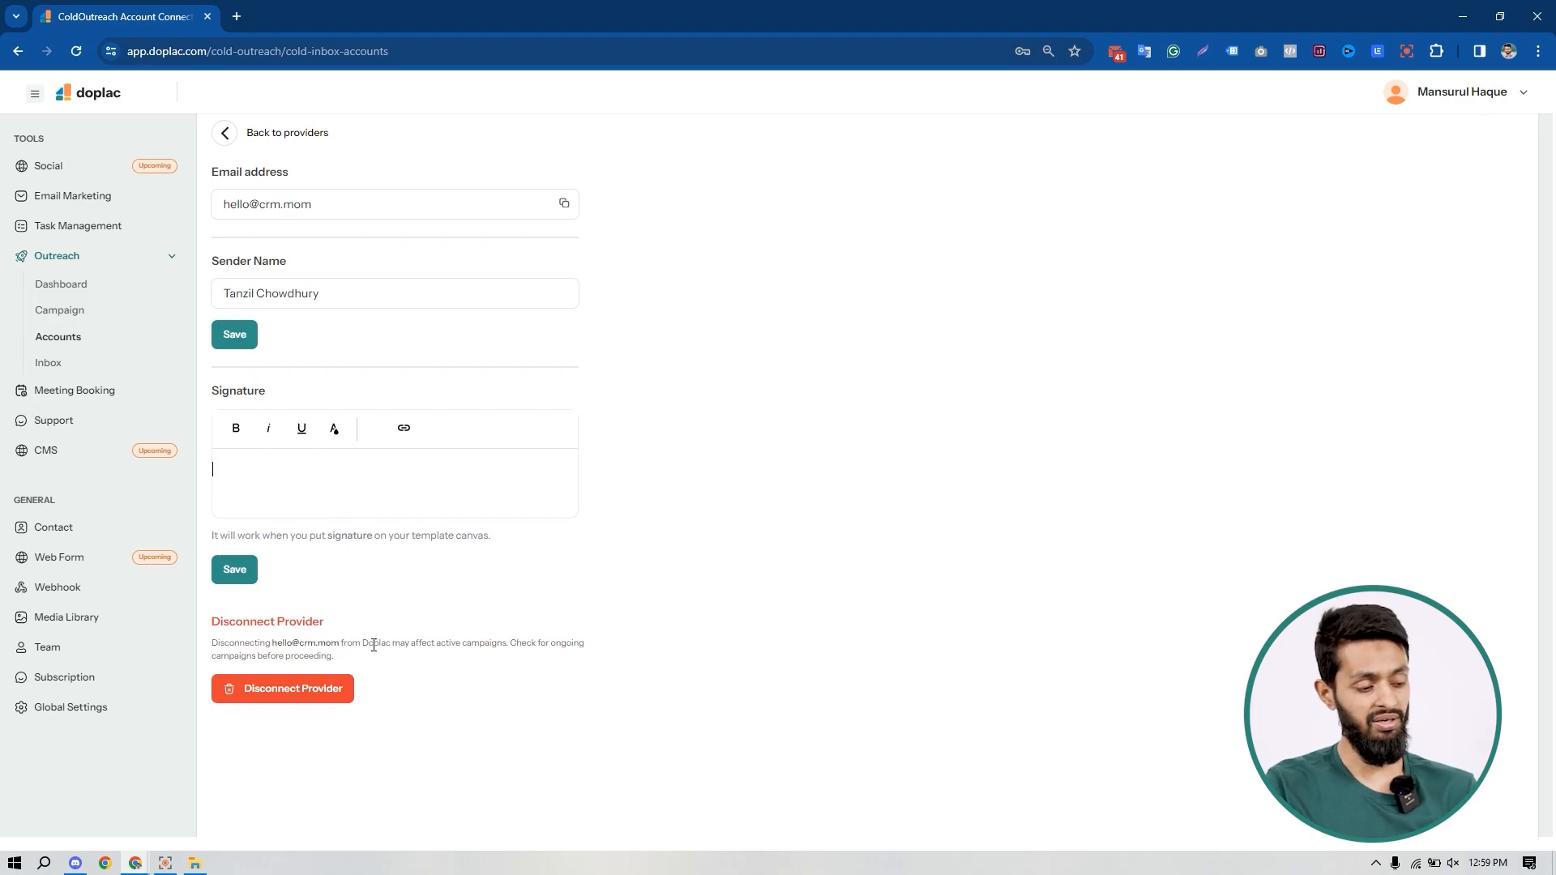
{"action": "left_click", "coordinate": [311, 688]}
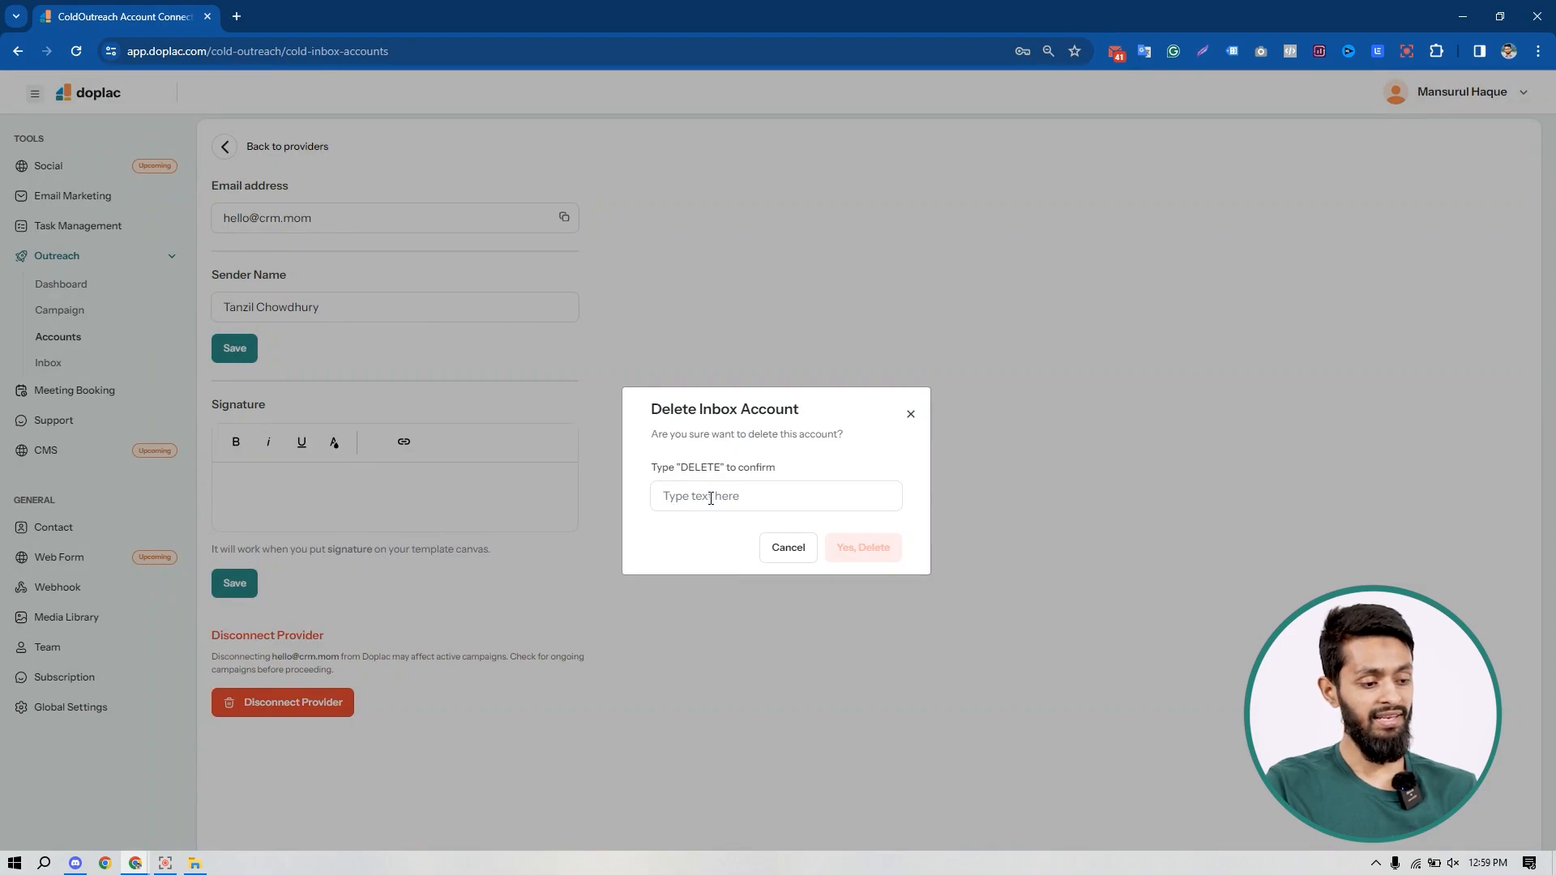
Step: Close the Delete Inbox Account confirmation without deleting and go back to the providers list
{"action": "left_click", "coordinate": [711, 498]}
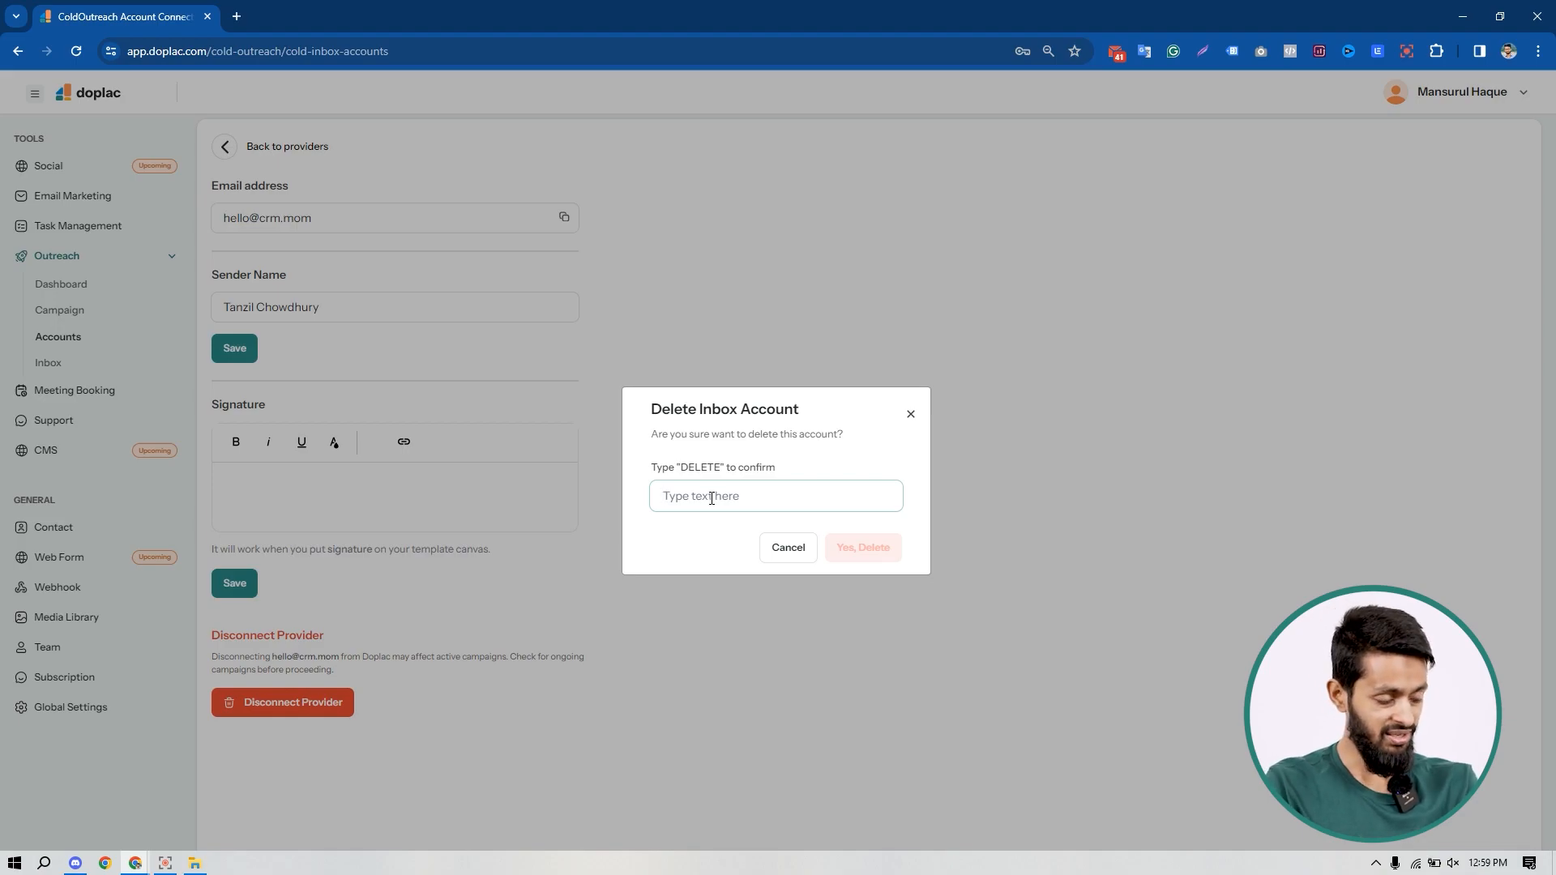
{"action": "left_click", "coordinate": [910, 415]}
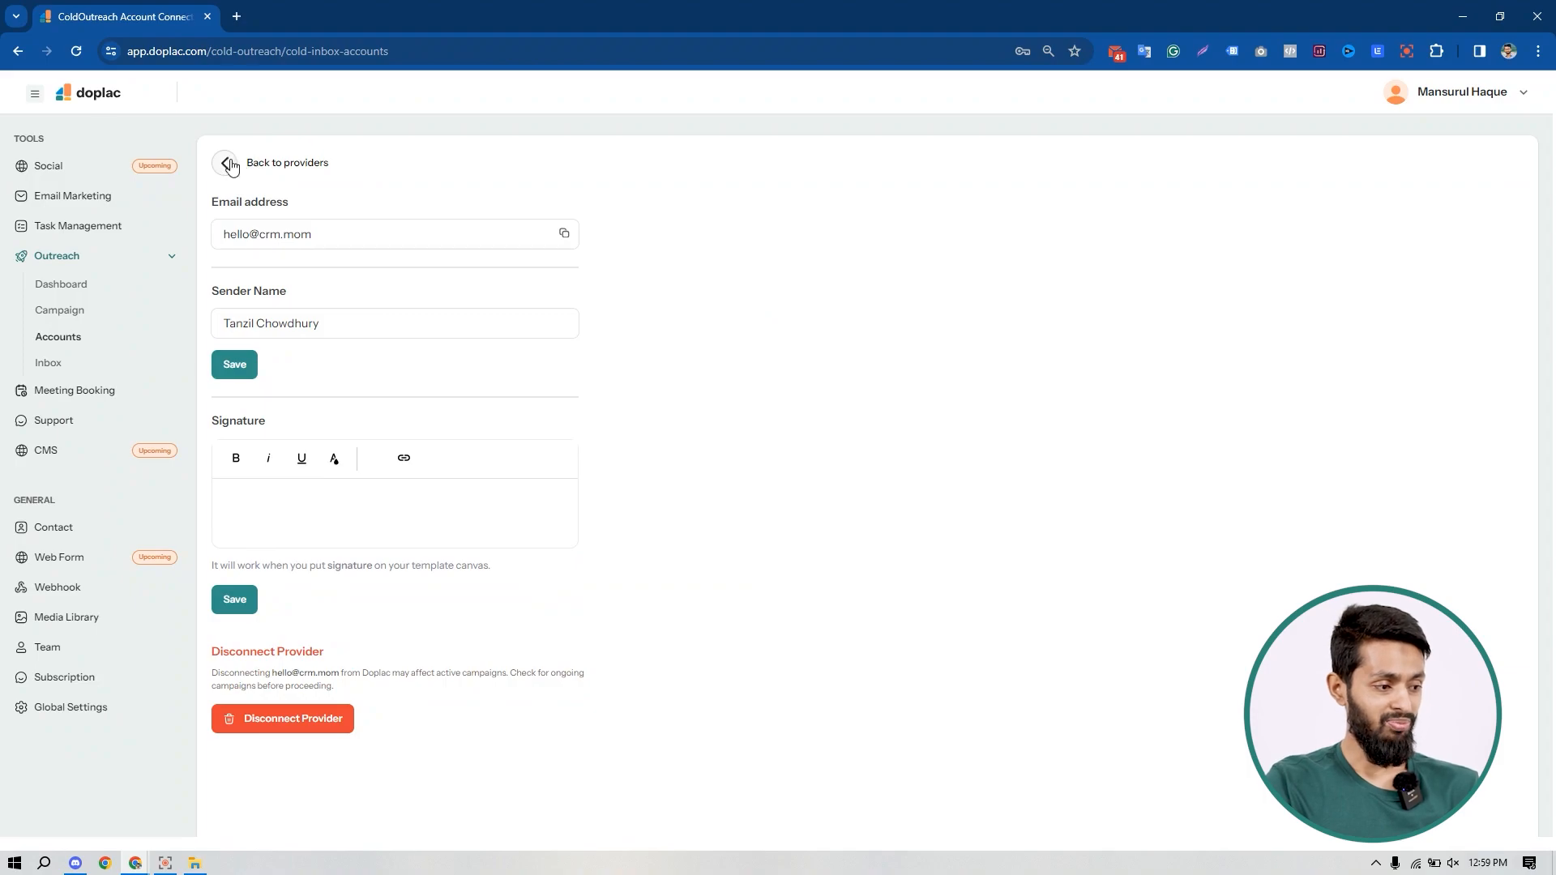
{"action": "double_click", "coordinate": [231, 166]}
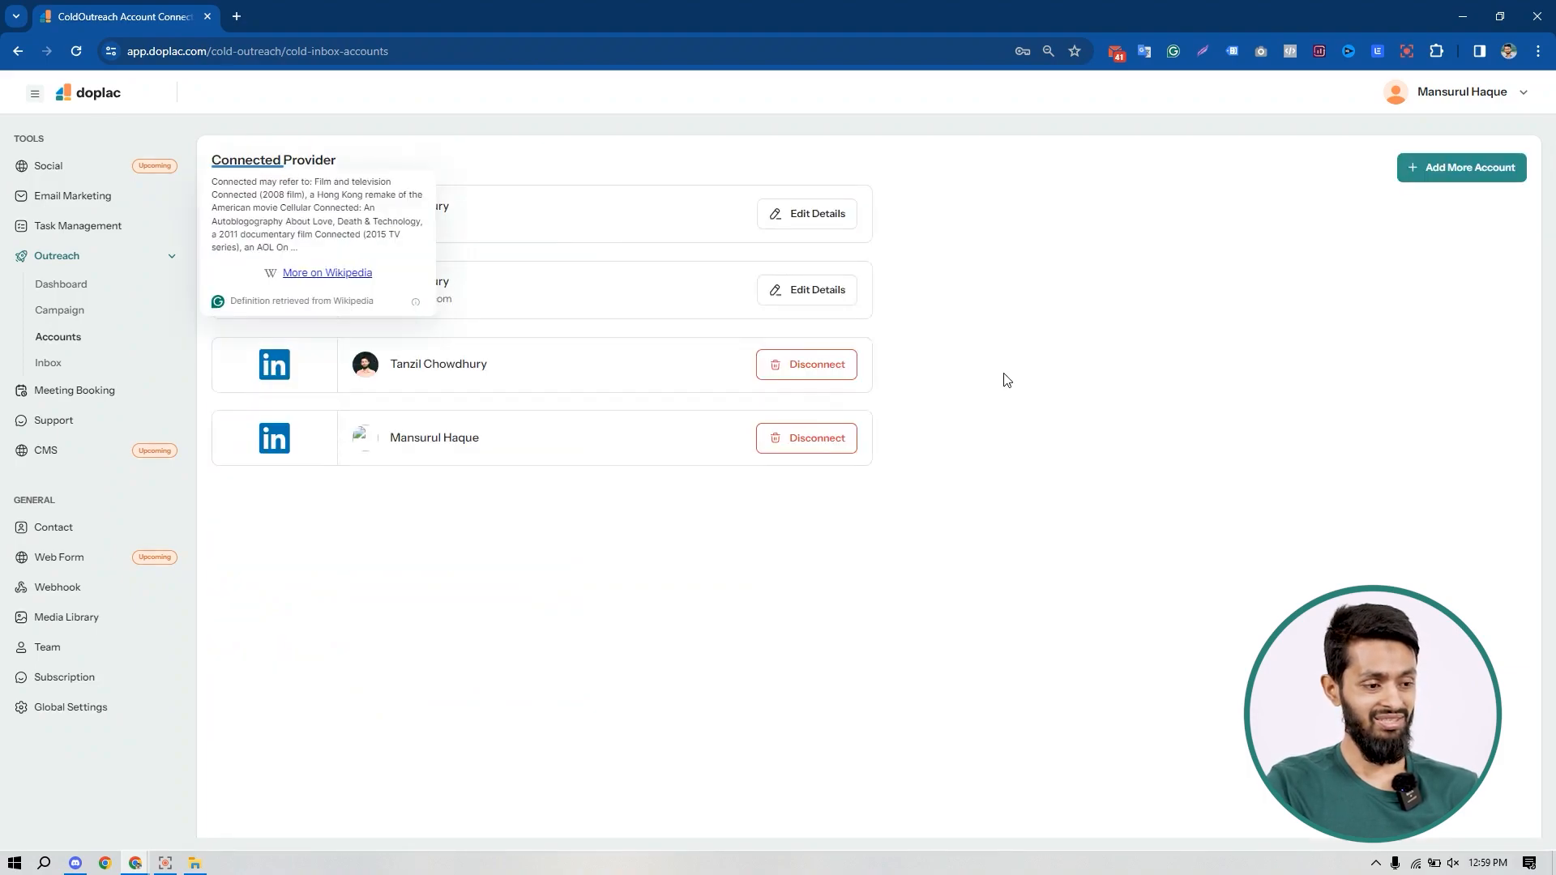